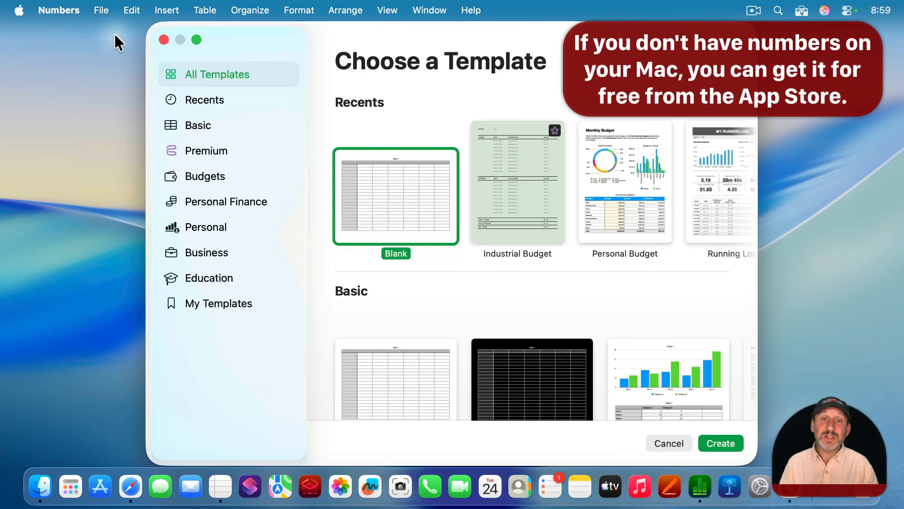
Browse the template gallery and create a new spreadsheet from the Blank template.
scroll(476, 313, "down", 5)
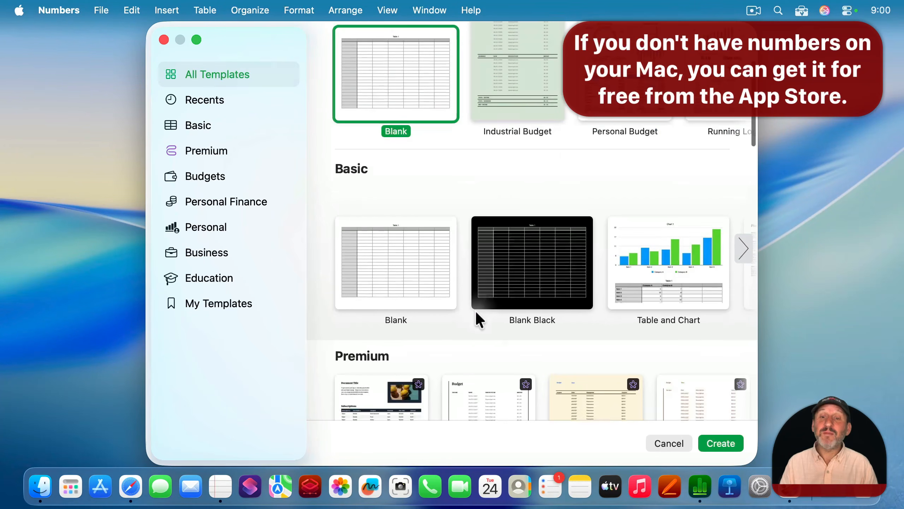
scroll(477, 317, "down", 5)
scroll(477, 317, "up", 10)
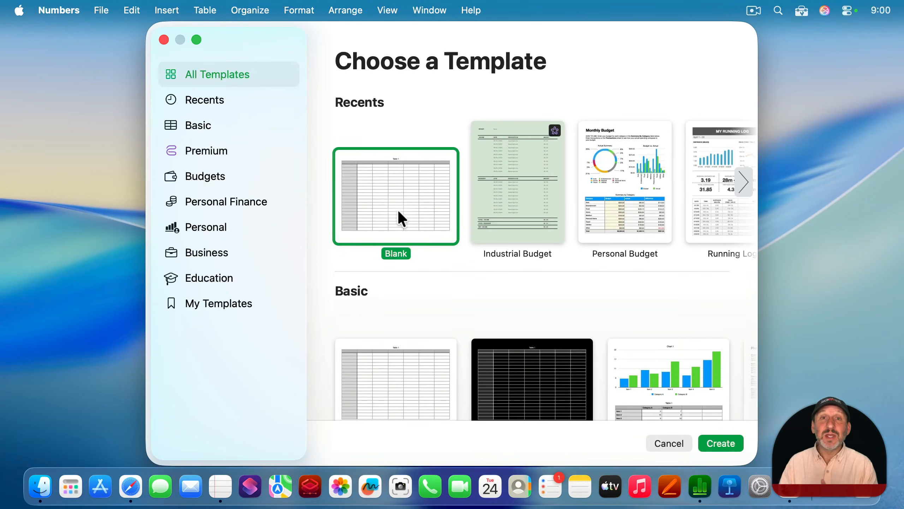
double_click(398, 212)
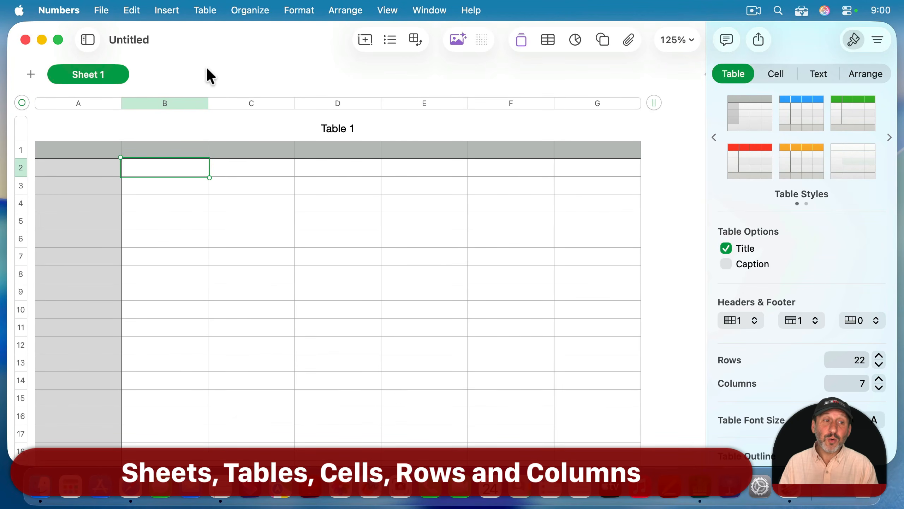
Try adding a second sheet to the spreadsheet and undo the addition.
left_click(31, 74)
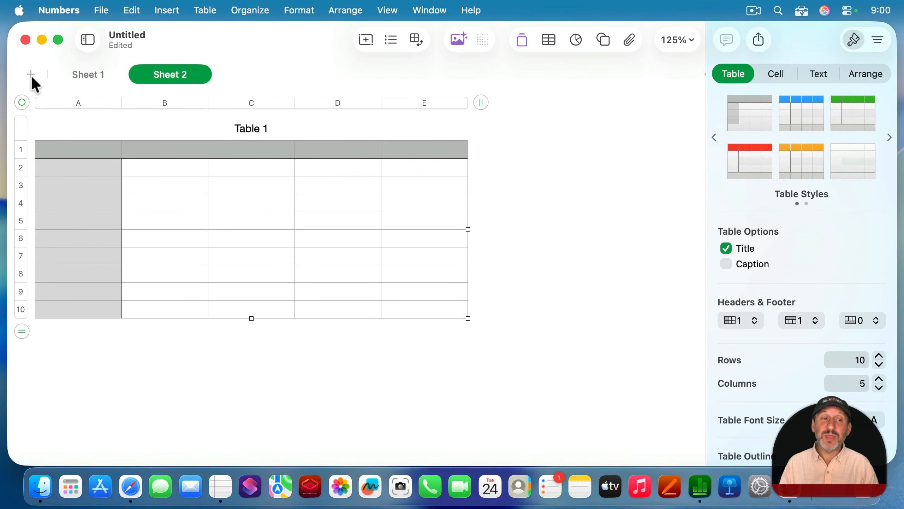
key("super+z")
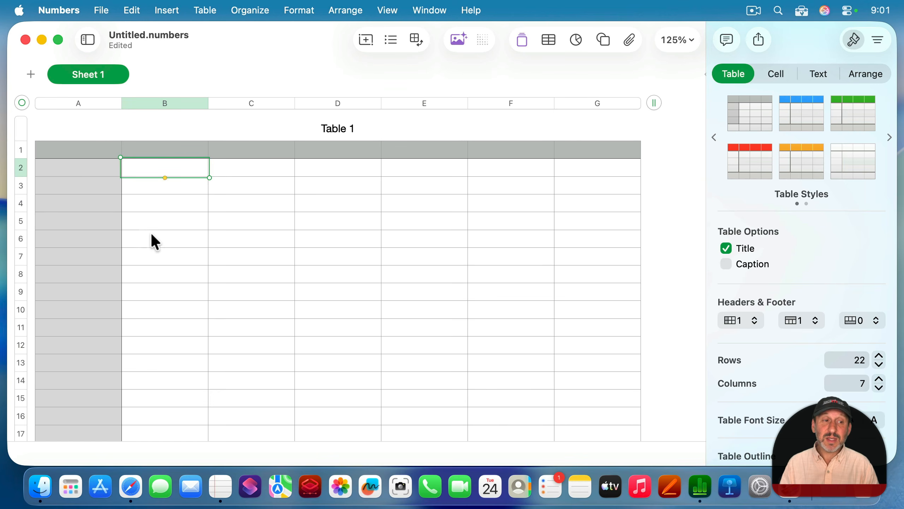
Try inserting another table with a header row and header column below Table 1 on Sheet 1.
scroll(300, 198, "down", 6)
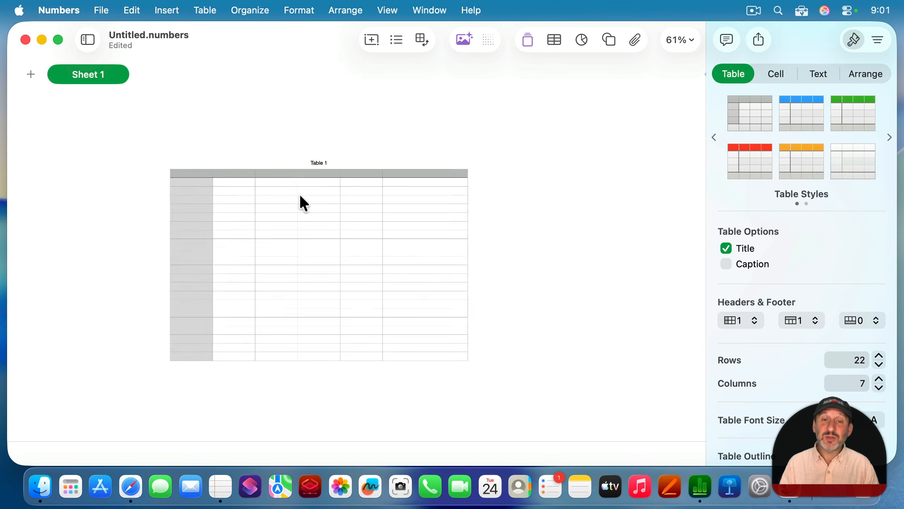
left_click(552, 41)
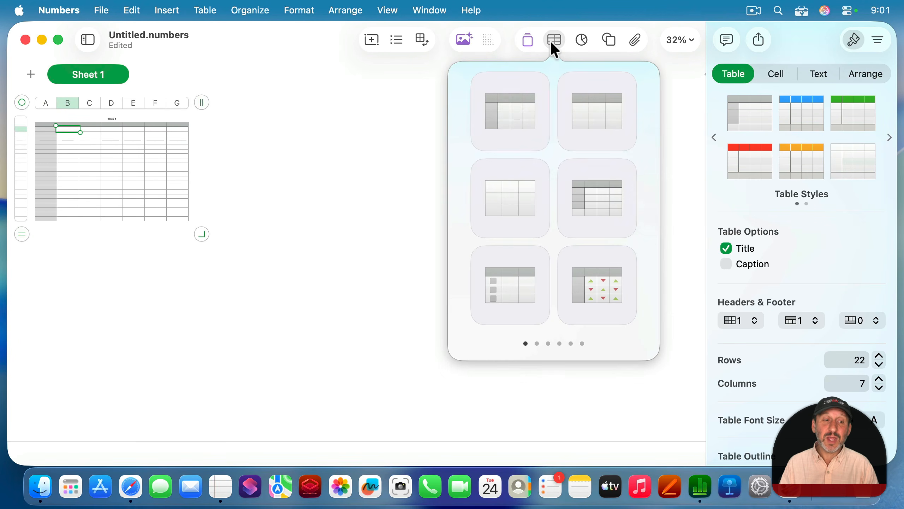
left_click(514, 108)
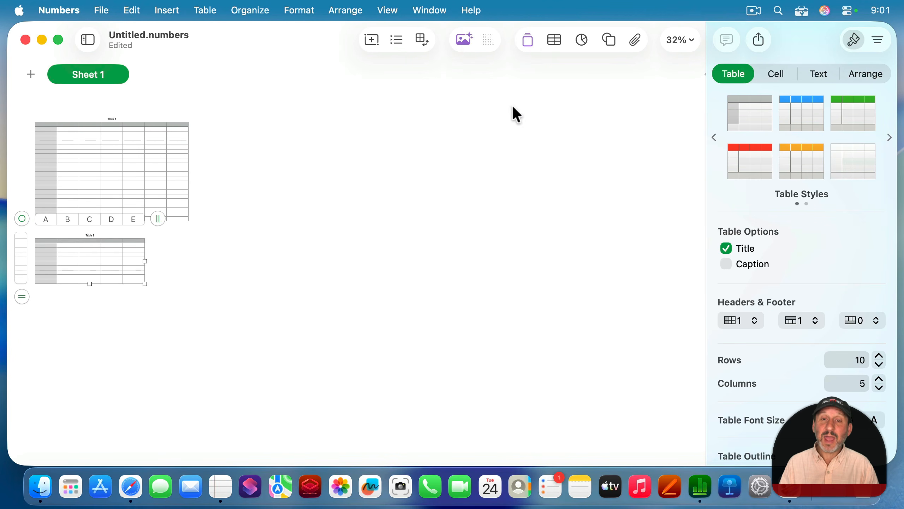
left_click(555, 41)
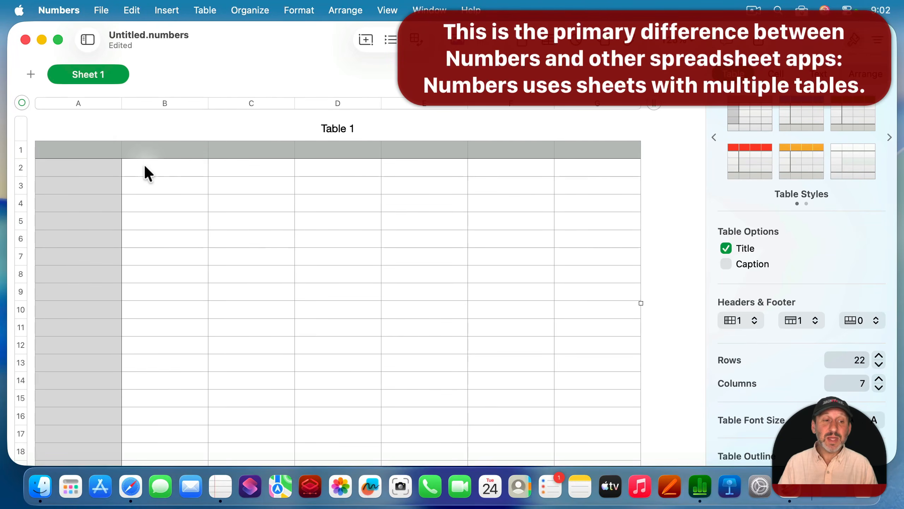
Select a few individual cells of Table 1 in turn, followed by row 3, column C, header row 1 and header column A.
left_click(153, 173)
left_click(181, 184)
left_click(244, 182)
left_click(333, 185)
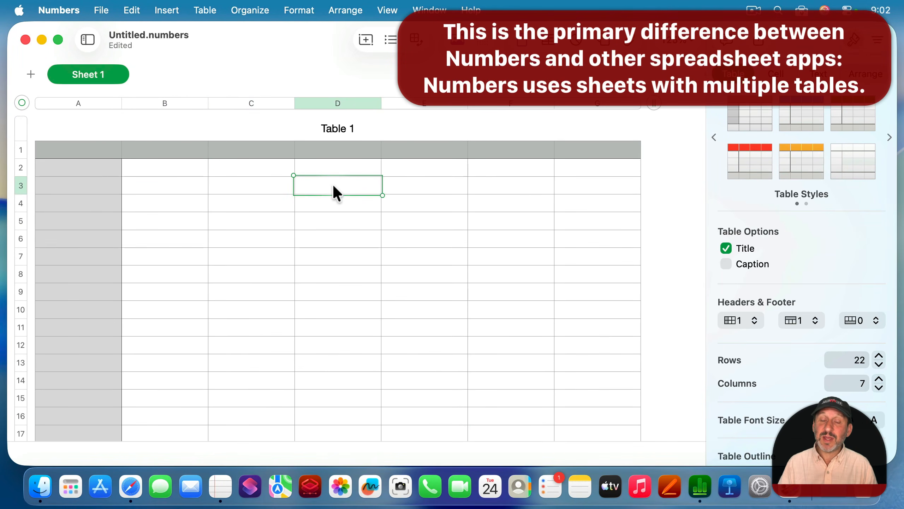
left_click(21, 186)
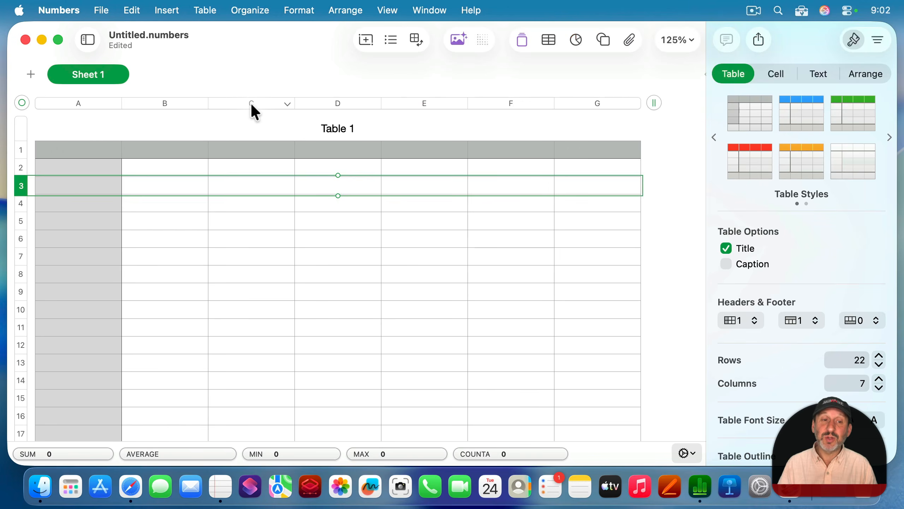
left_click(251, 103)
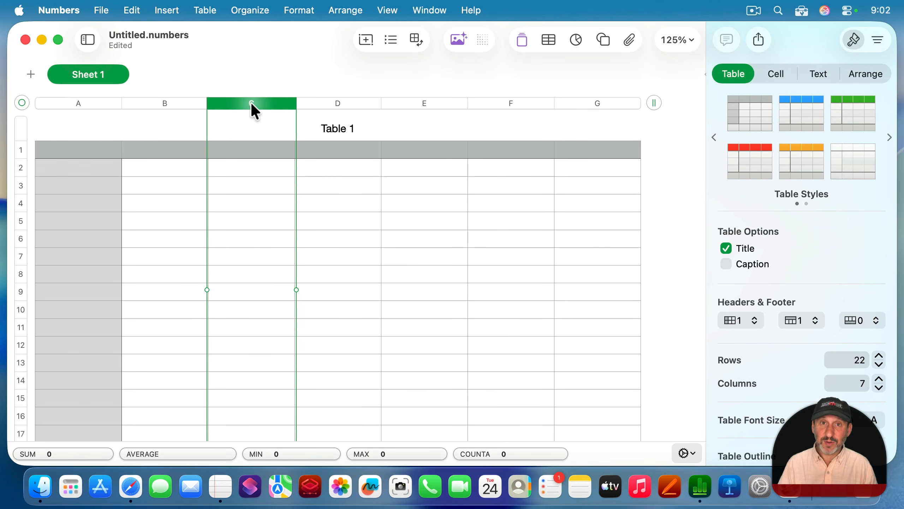
left_click(19, 150)
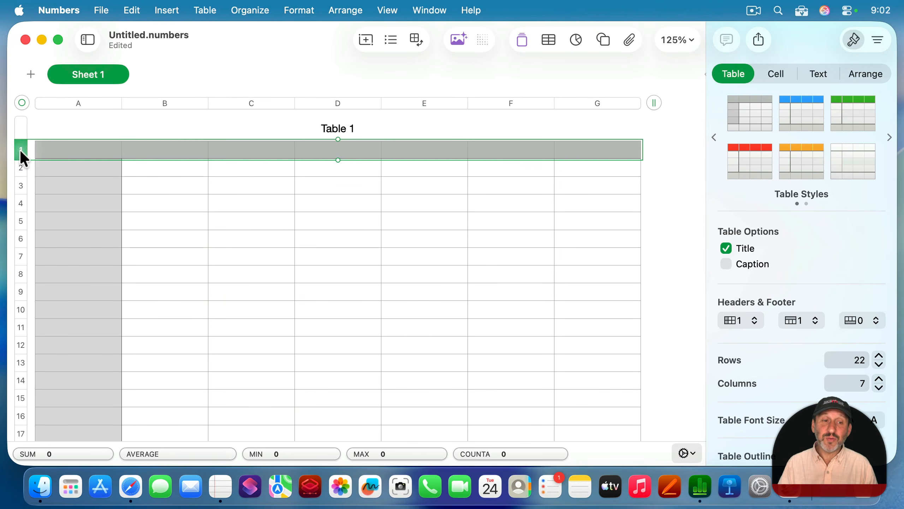
left_click(83, 103)
Enter the column headers Date, Expense, Amount and Notes in the first four cells of row 1.
left_click(81, 149)
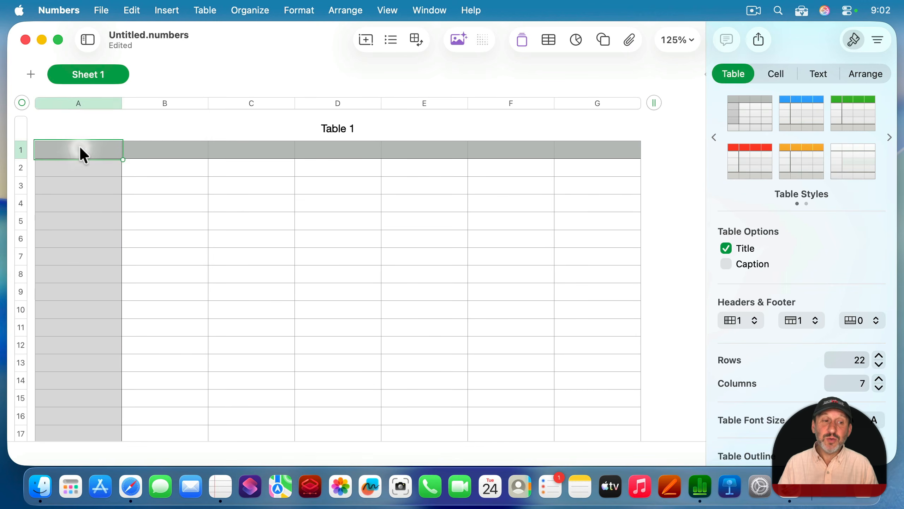
left_click(161, 149)
left_click(252, 148)
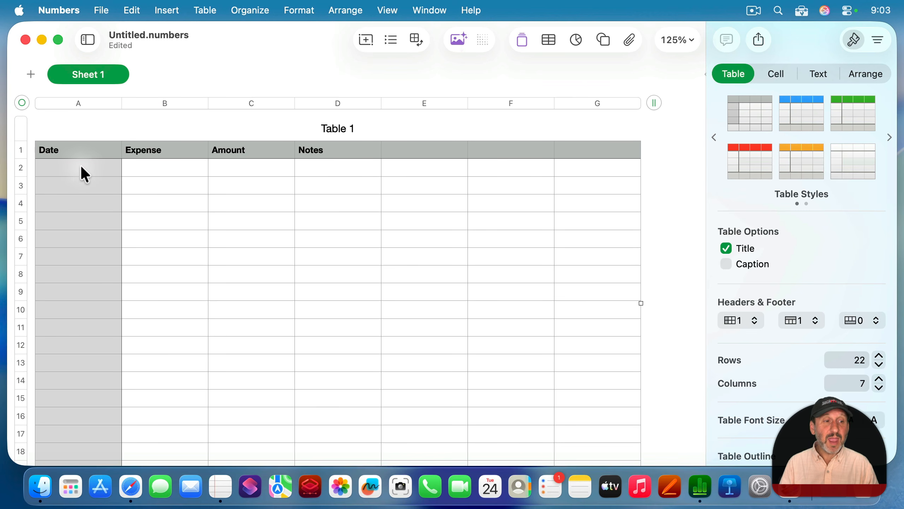
Fill in the first expense entry in row 2 with the date 2/25/2026 and the expense Lunch.
left_click(85, 174)
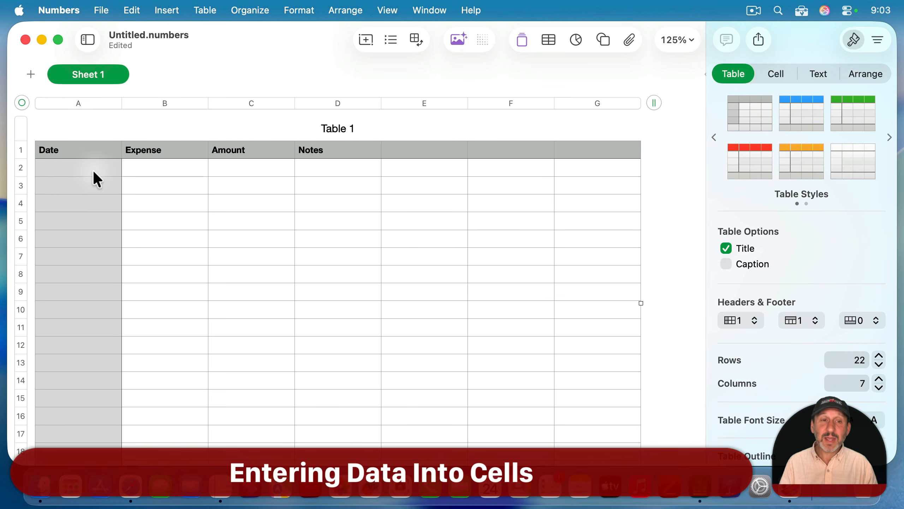
left_click(65, 165)
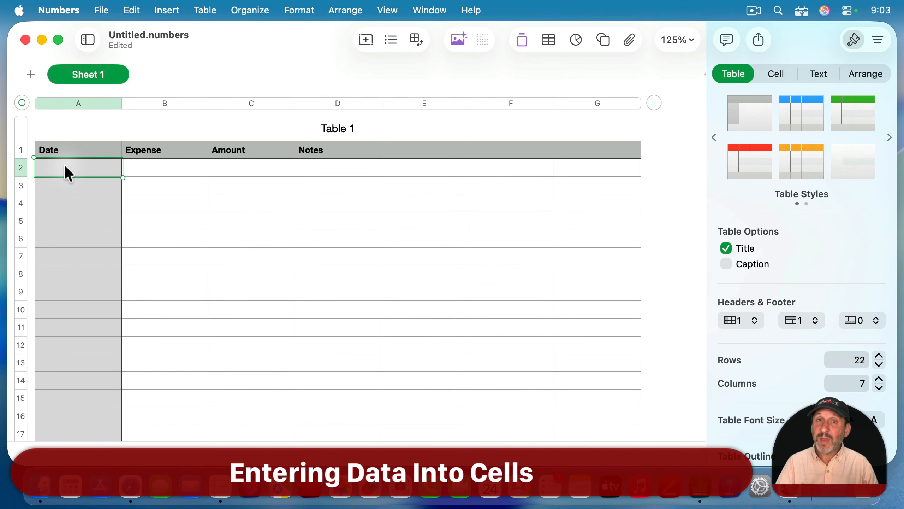
type("2/")
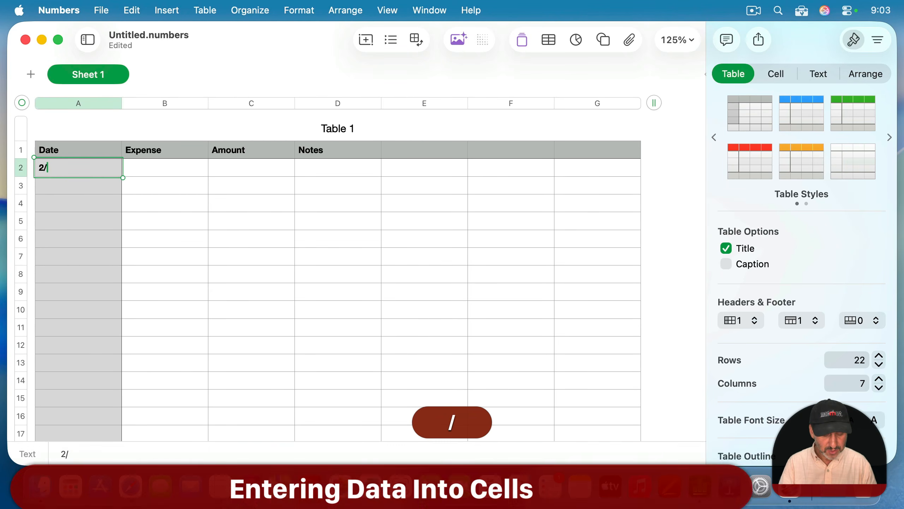
type("25/2026")
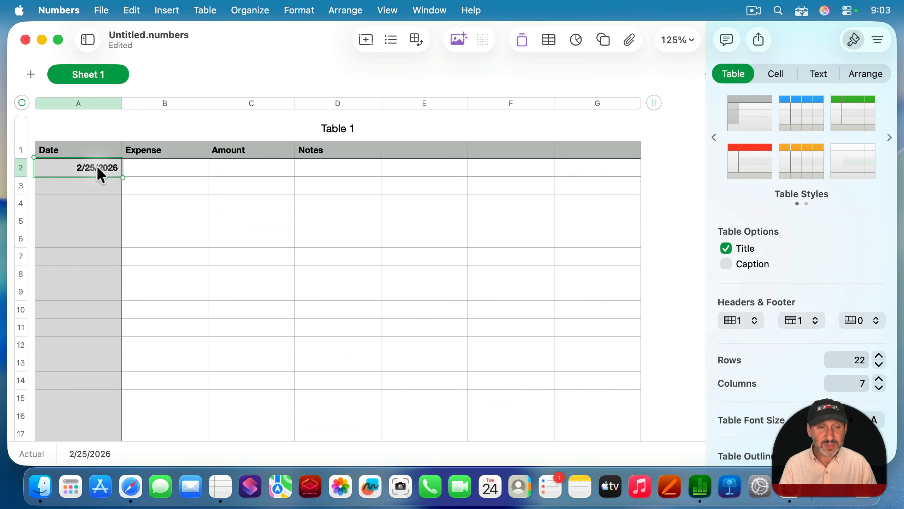
key("Tab")
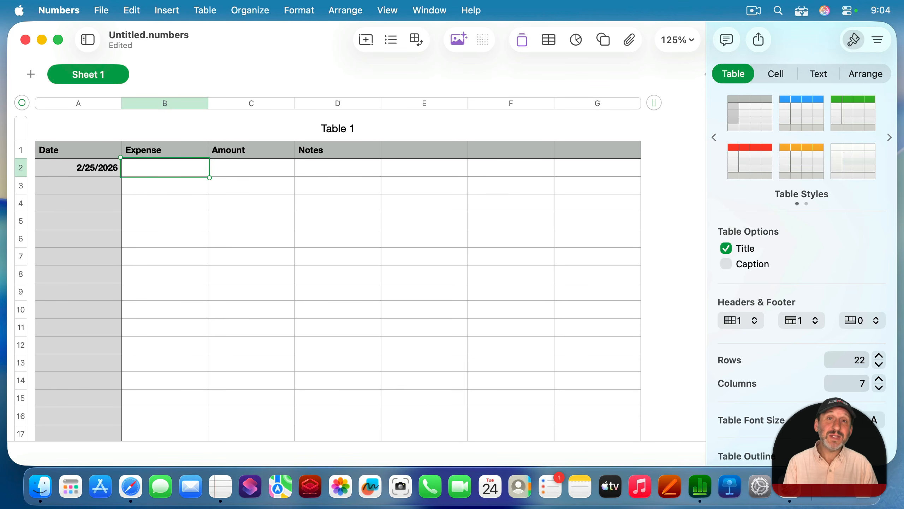
type("Lunch")
key("Tab")
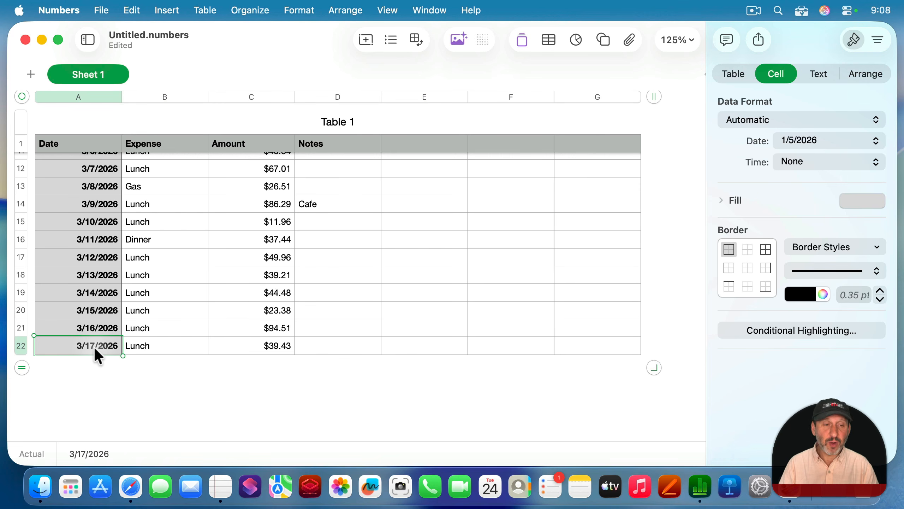
key("Return")
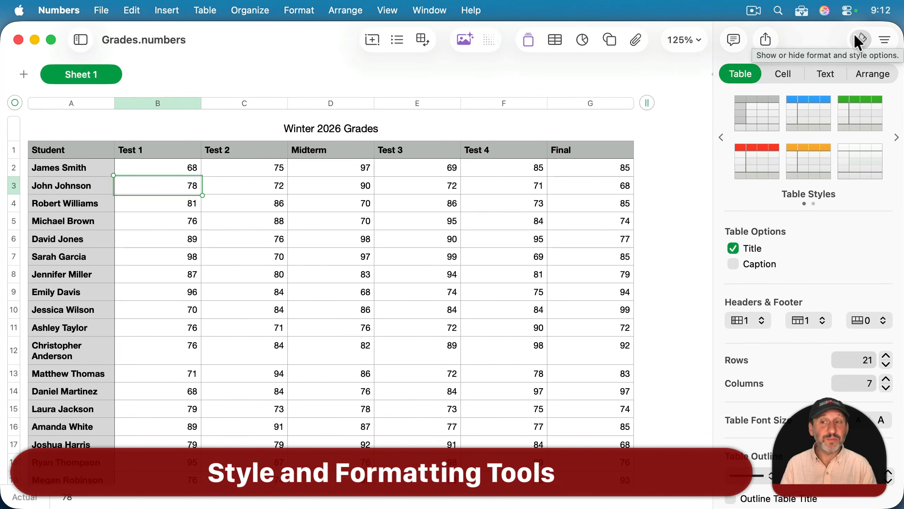
Try a color fill on cell B3 of the Winter 2026 Grades table and undo it.
left_click(784, 73)
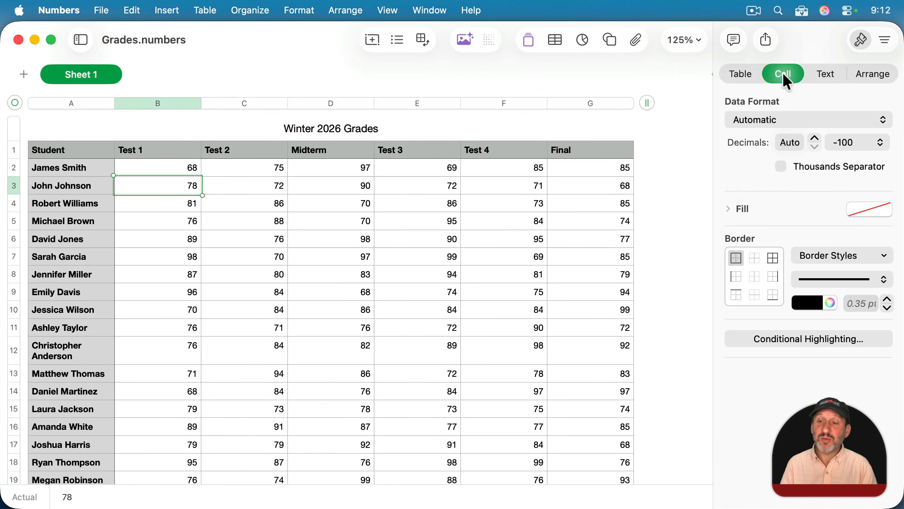
left_click(732, 209)
left_click(753, 229)
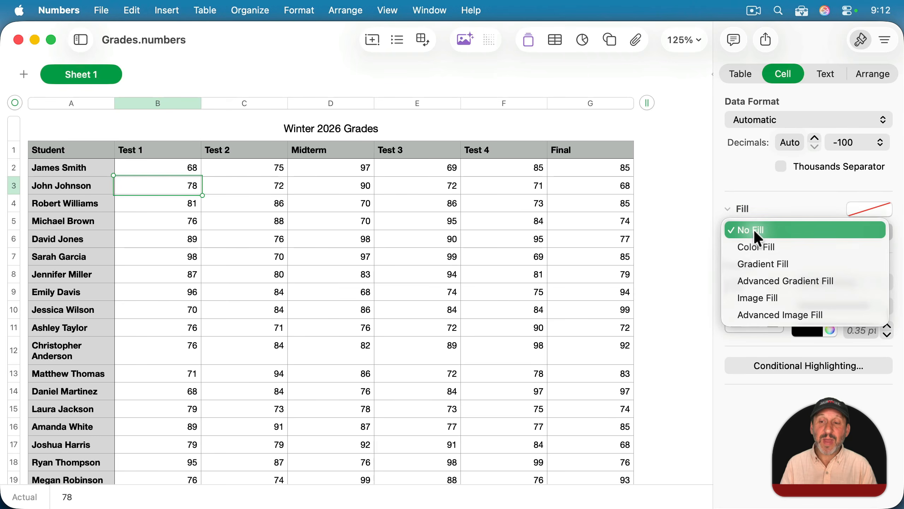
left_click(758, 250)
key("super+z")
key("super+z")
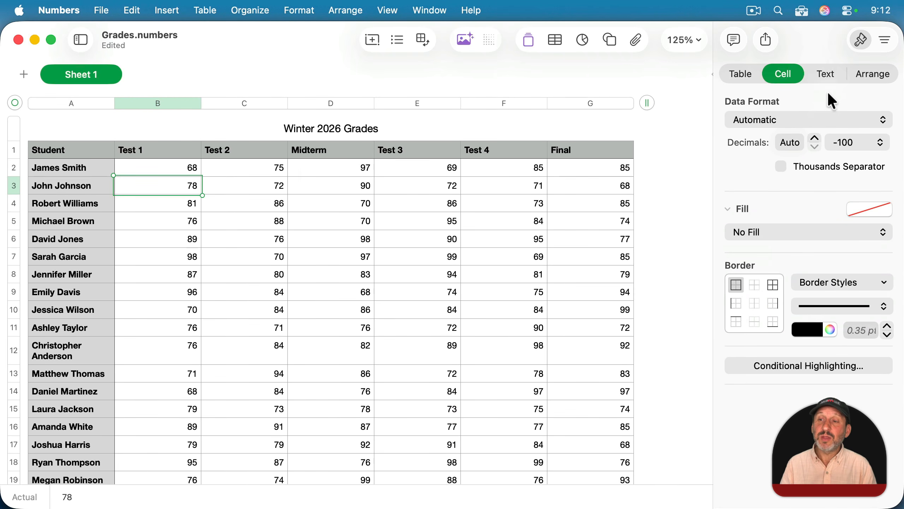
View the text formatting options and try the blue, green and orange table styles on the Winter 2026 Grades table.
left_click(829, 74)
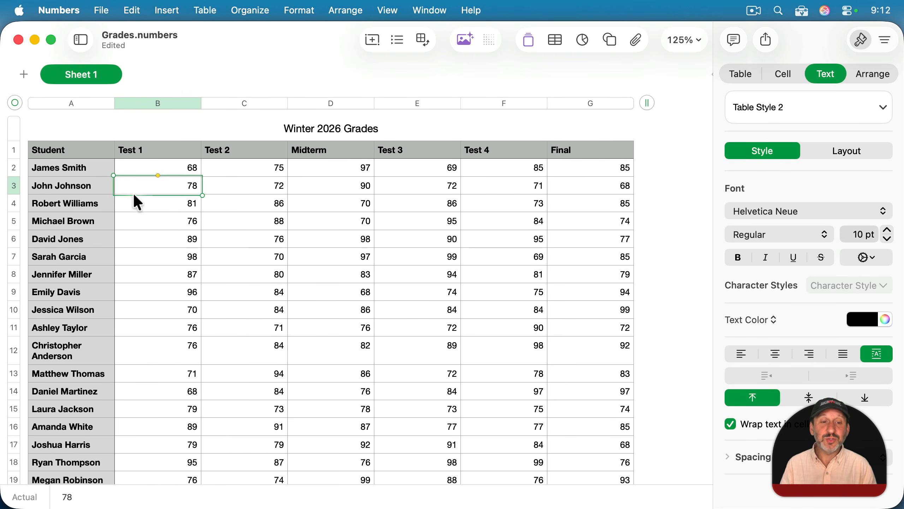
left_click(746, 75)
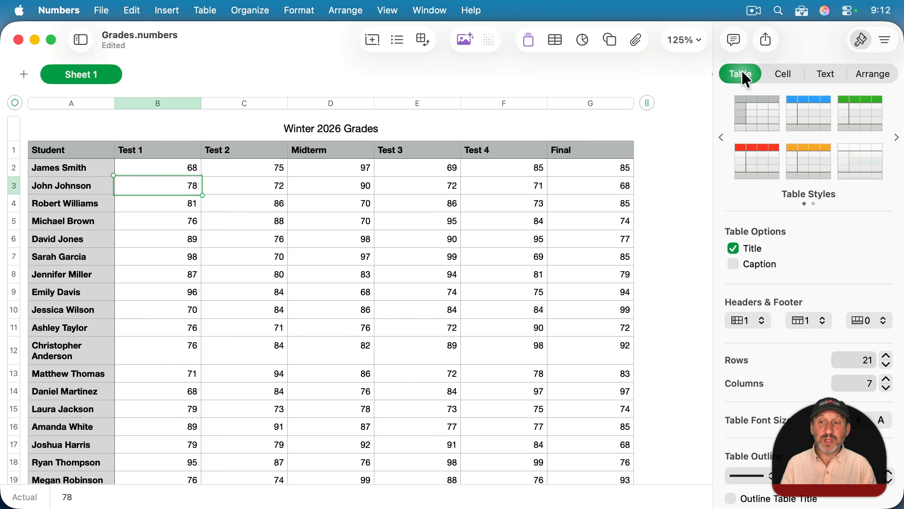
left_click(804, 113)
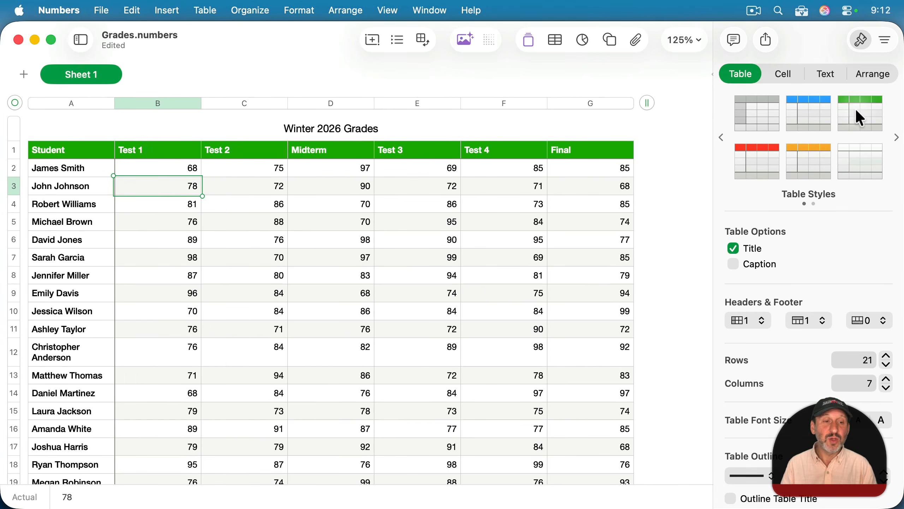
left_click(806, 163)
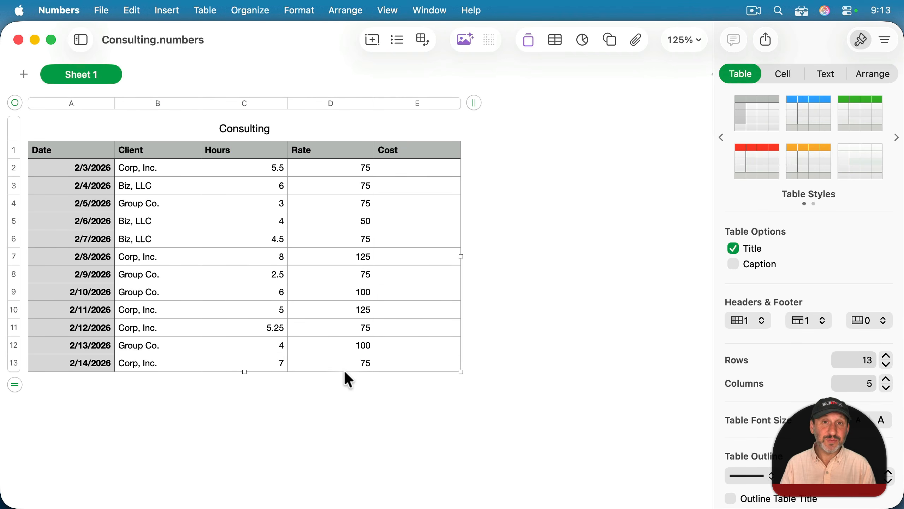
Format the Rate column of the Consulting table as currency, shown in whole dollars.
left_click(334, 104)
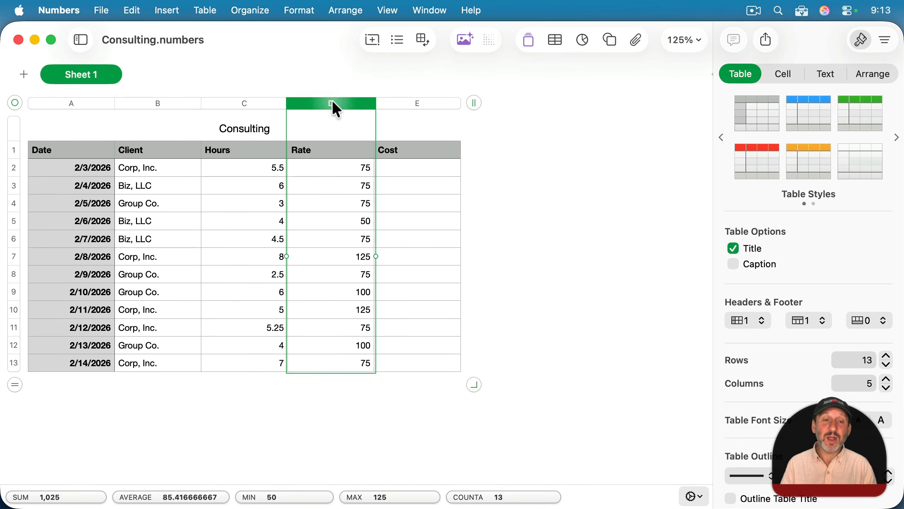
left_click(785, 75)
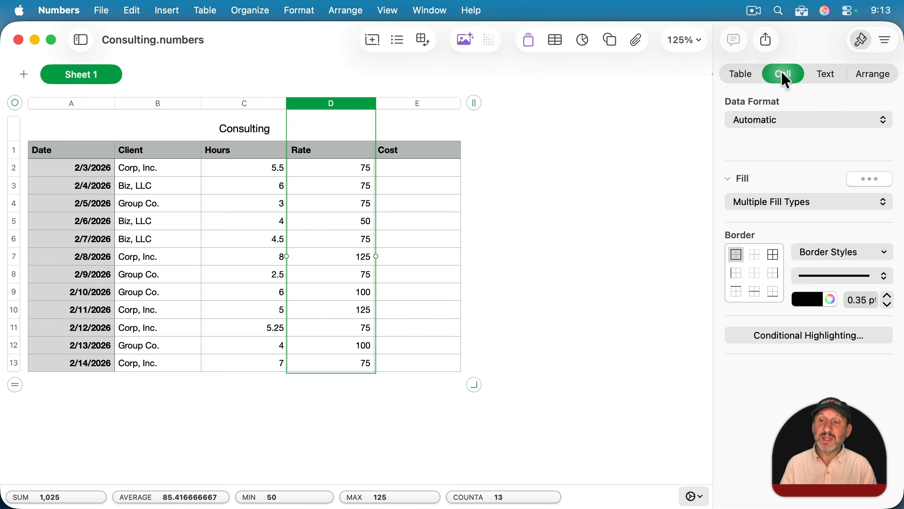
left_click(762, 116)
left_click(755, 157)
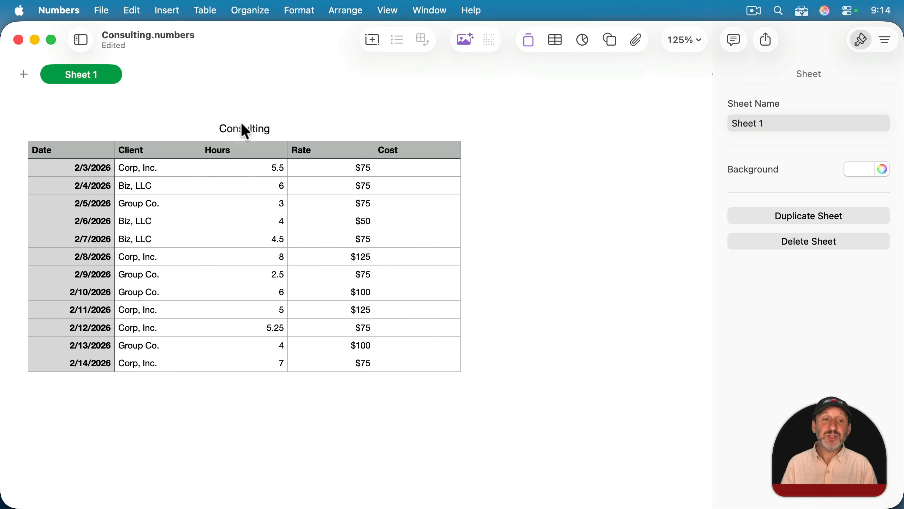
Select the Consulting table's title to view its text formatting options, and deselect it.
left_click(229, 125)
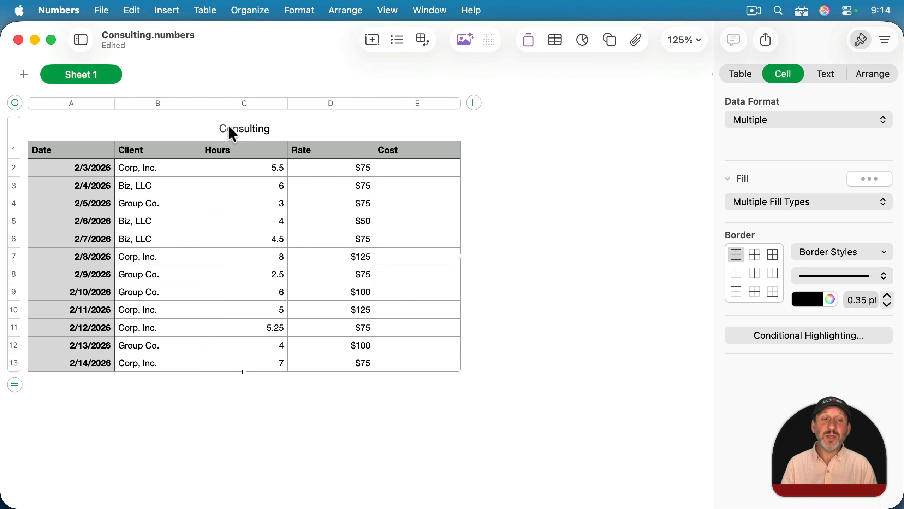
left_click(257, 132)
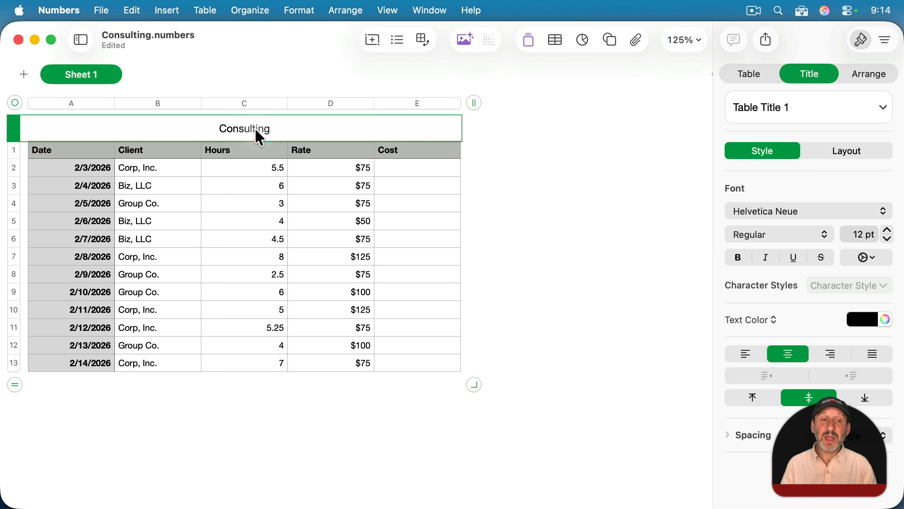
left_click(564, 108)
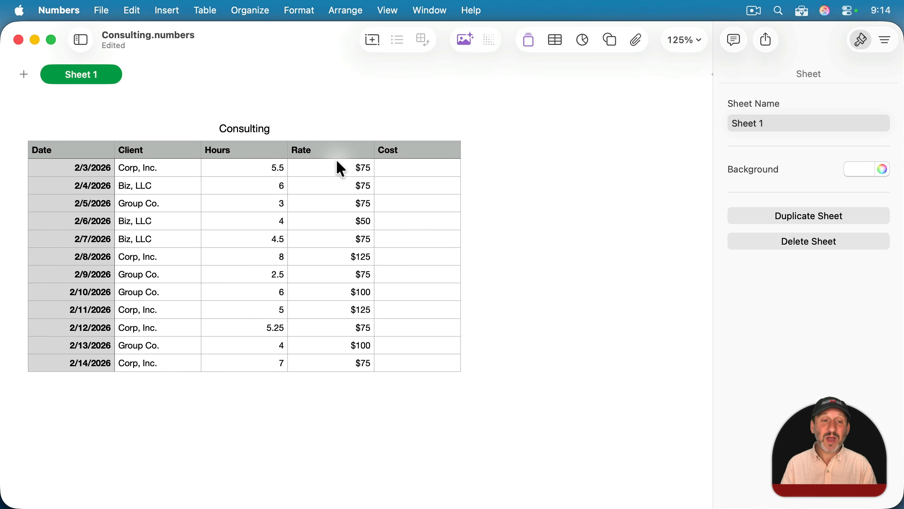
Sort the Consulting table by the Client column in ascending order and re-sort it in descending order.
left_click(611, 36)
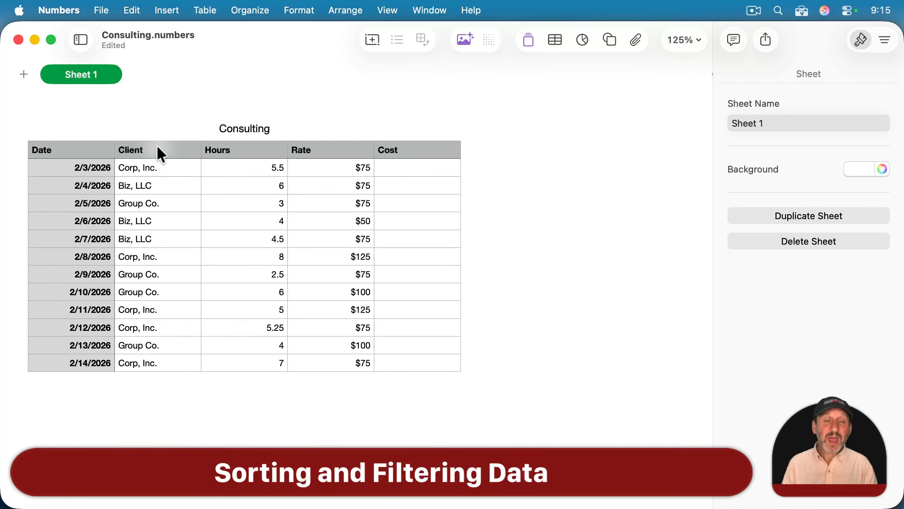
left_click(161, 154)
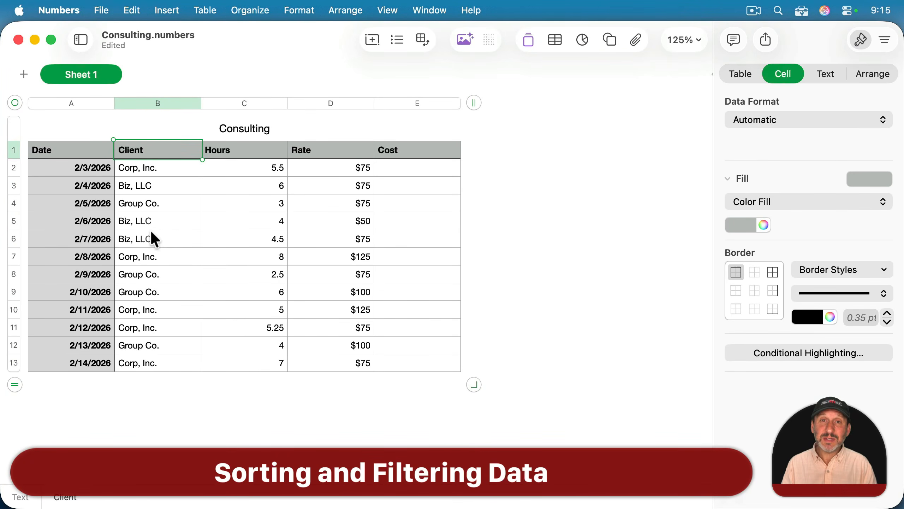
left_click(194, 103)
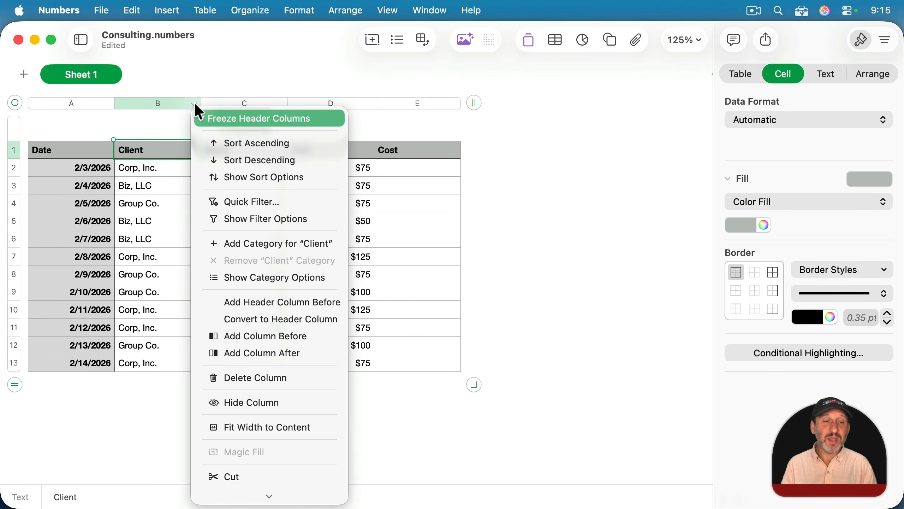
left_click(235, 144)
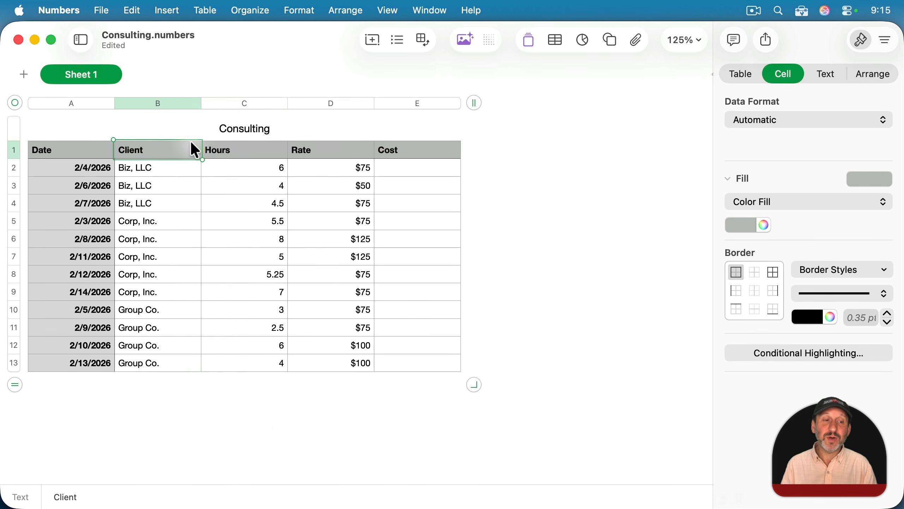
left_click(194, 104)
left_click(250, 160)
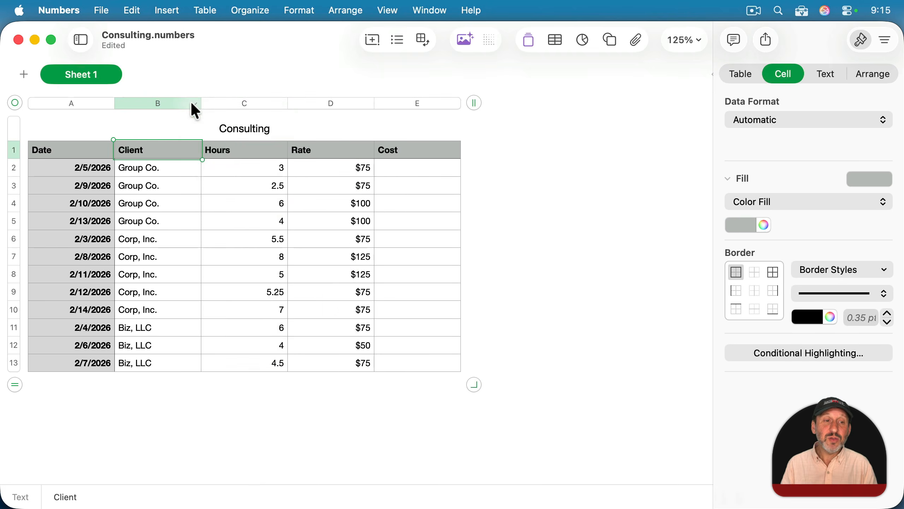
Try a quick filter on the Client column that hides Group Co. and Corp, Inc., and view the table's filter options.
left_click(192, 103)
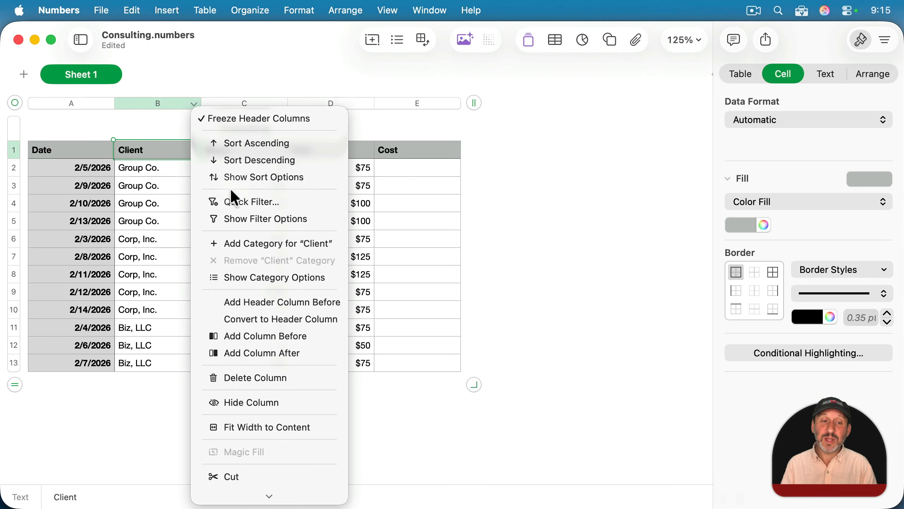
left_click(236, 203)
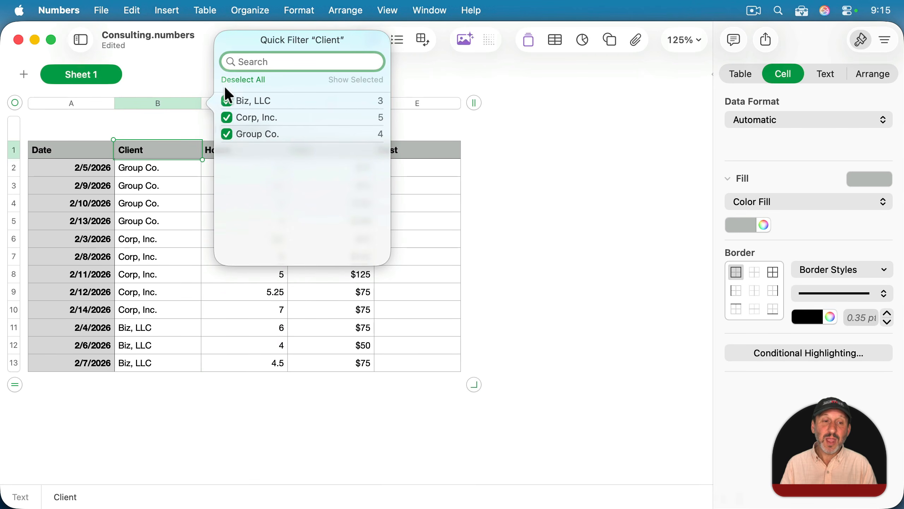
left_click(227, 134)
left_click(228, 118)
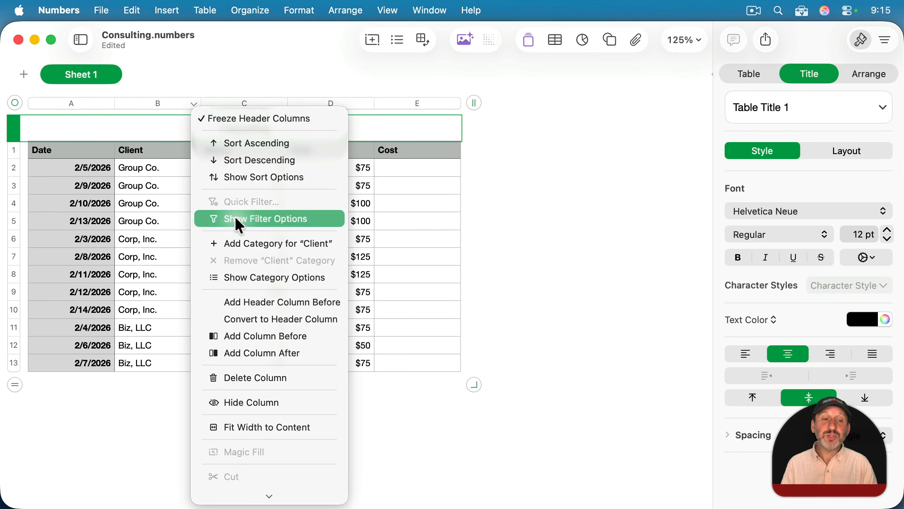
left_click(240, 225)
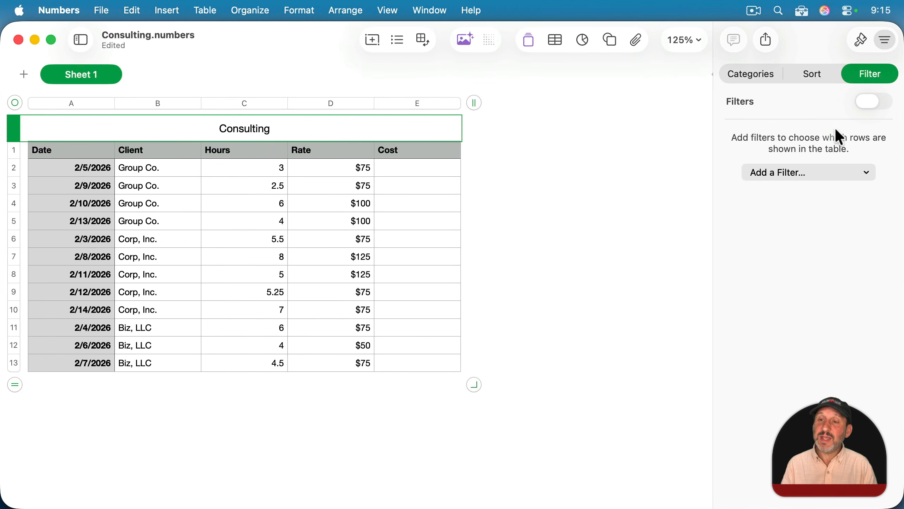
left_click(803, 173)
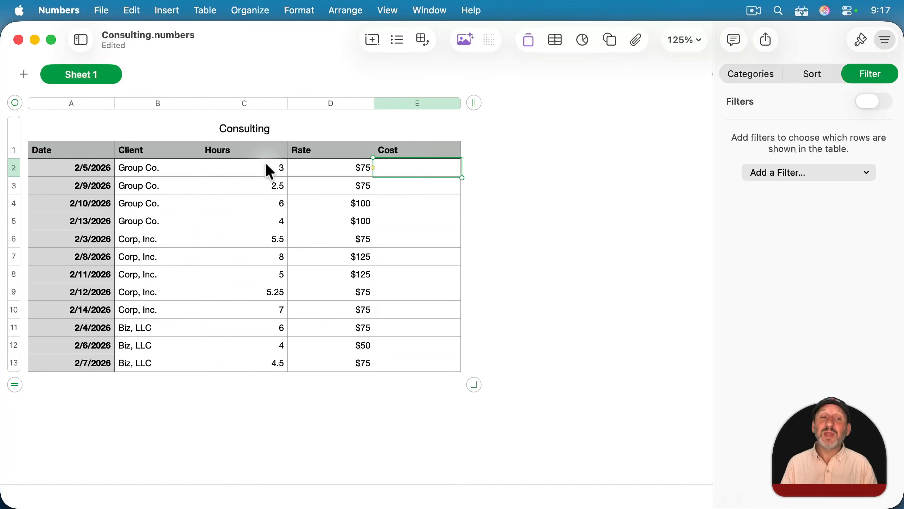
Enter a formula in Cost cell E2 that multiplies the row's Hours by its Rate.
key("equal")
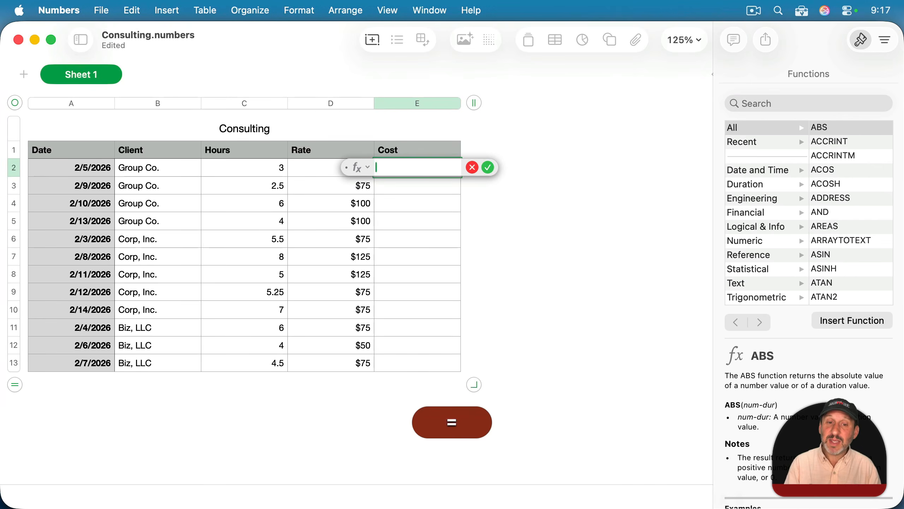
left_click_drag(356, 167, 381, 126)
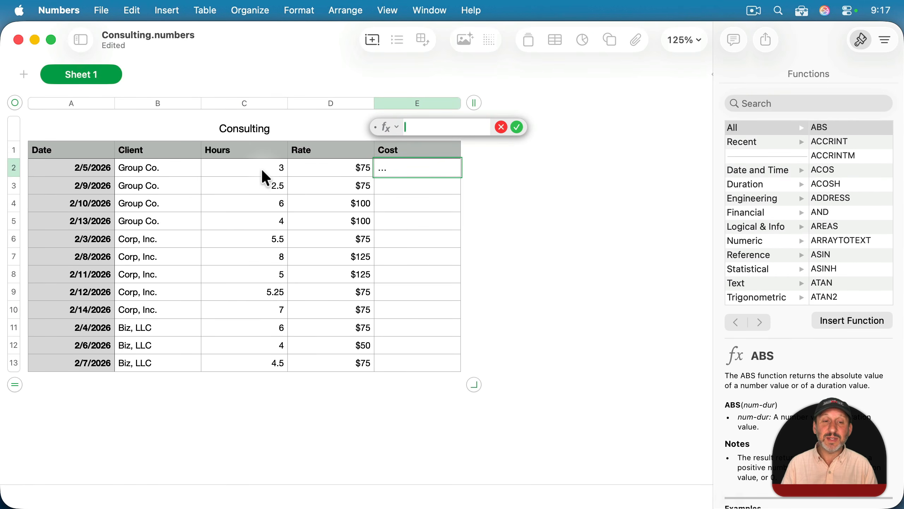
left_click(245, 168)
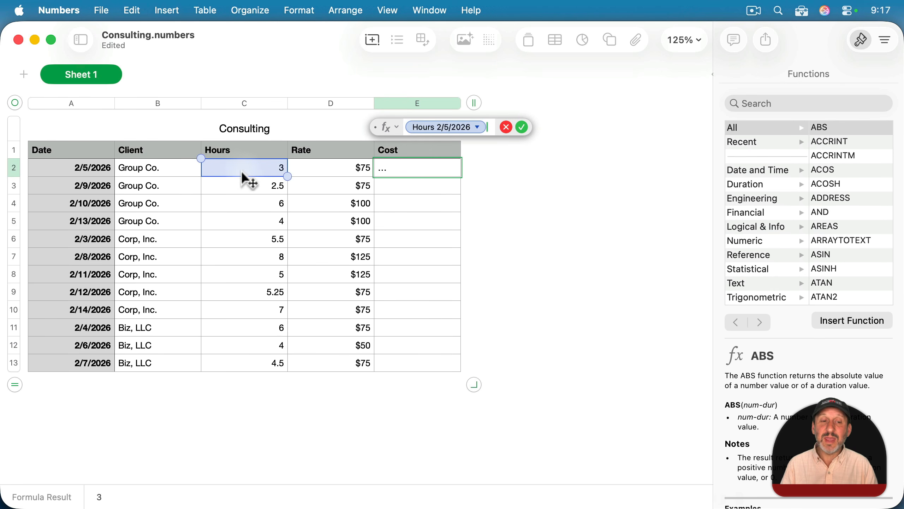
type("*")
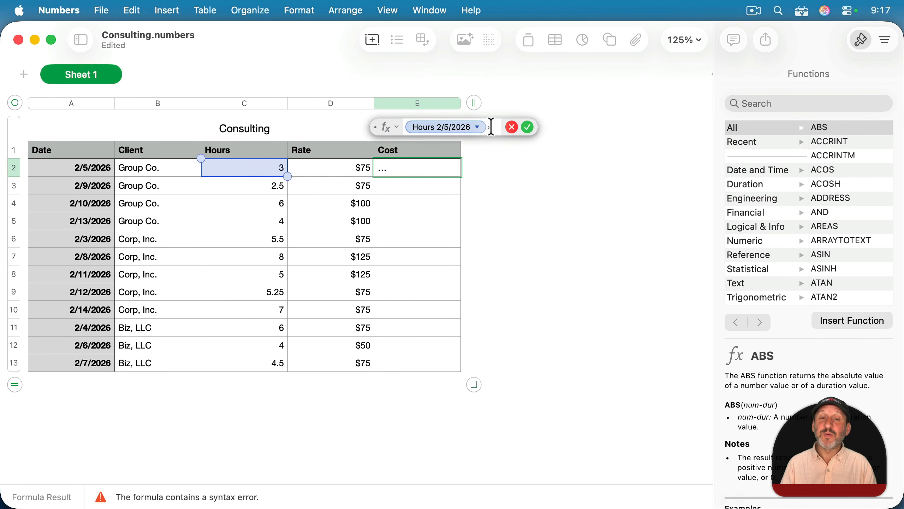
left_click(332, 168)
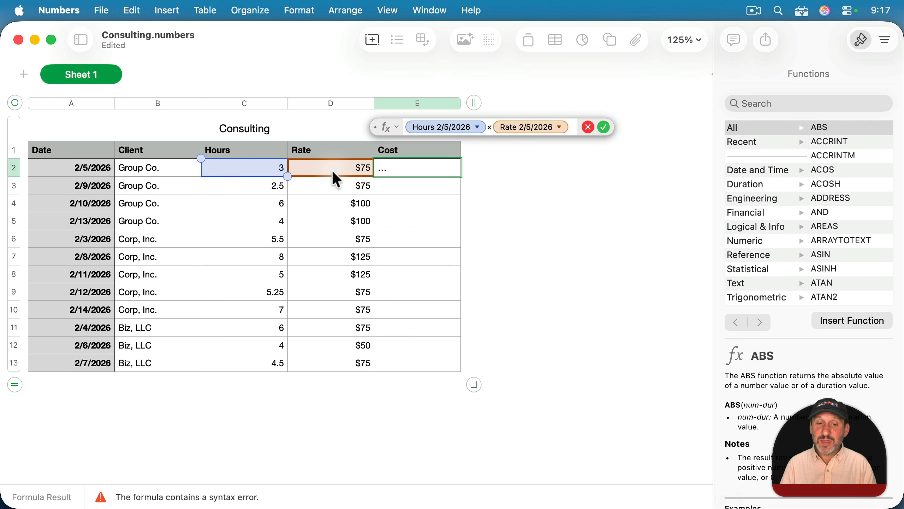
key("Return")
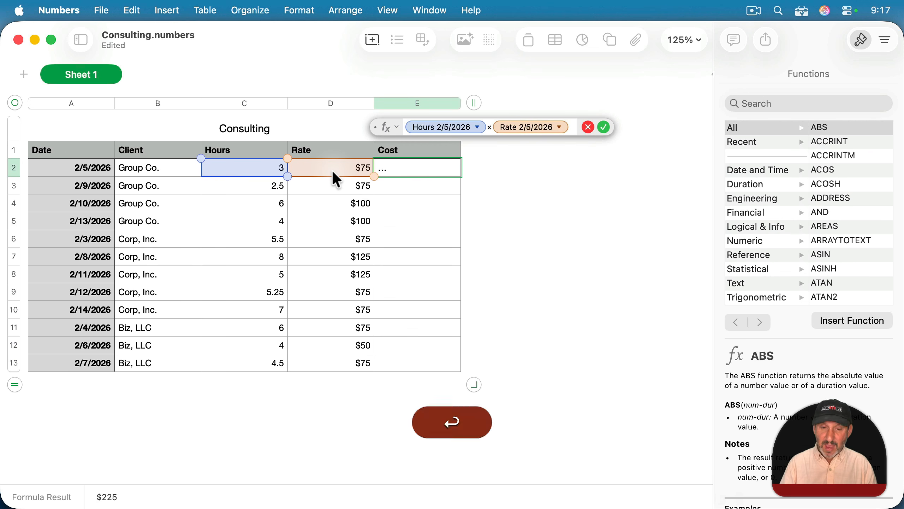
Copy the cost formula from E2 into E3 through E13 and check the copied formulas in E5 to E7.
key("super+c")
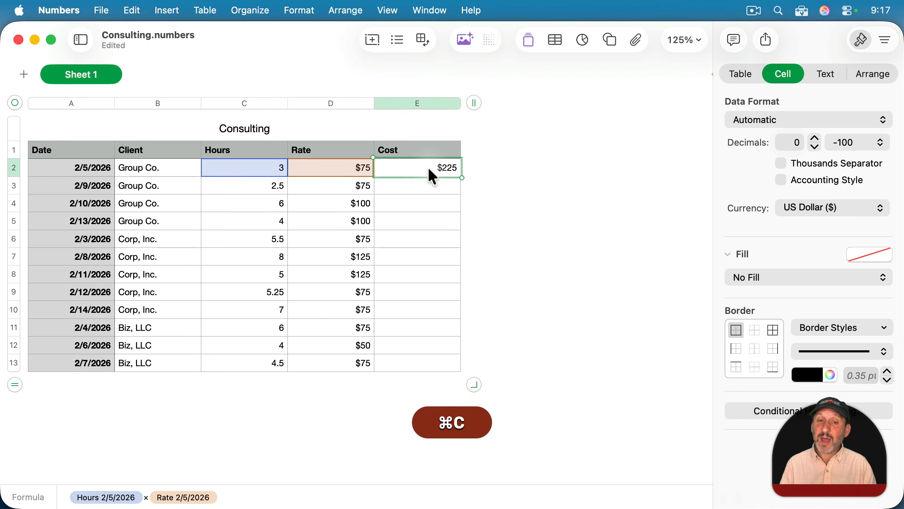
left_click(427, 185)
left_click(429, 363, "shift")
key("super+v")
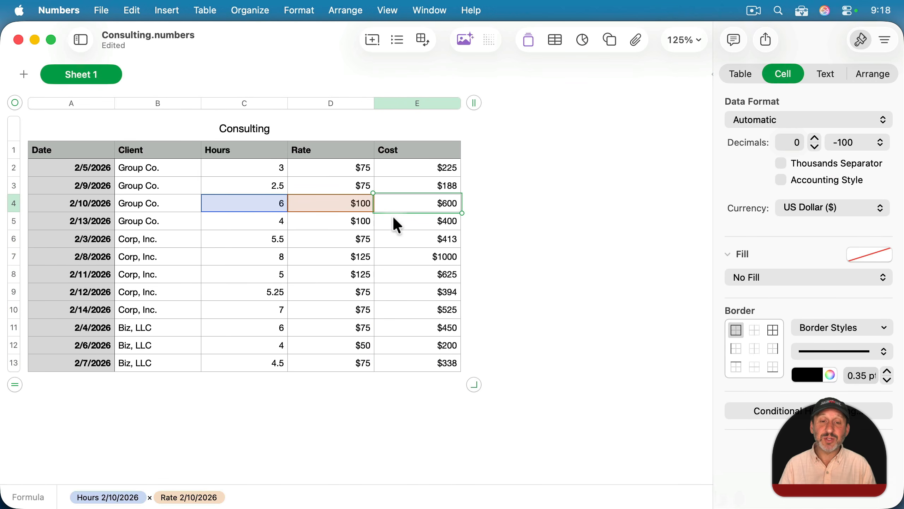
left_click(433, 220)
left_click(432, 237)
left_click(434, 258)
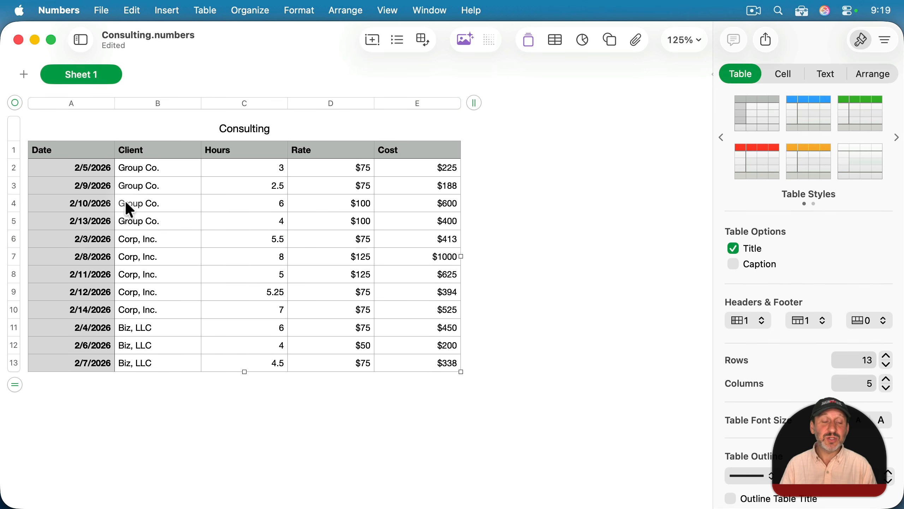
Add a footer row below row 13 and total the Cost column in E14 with a SUM formula.
left_click(22, 362)
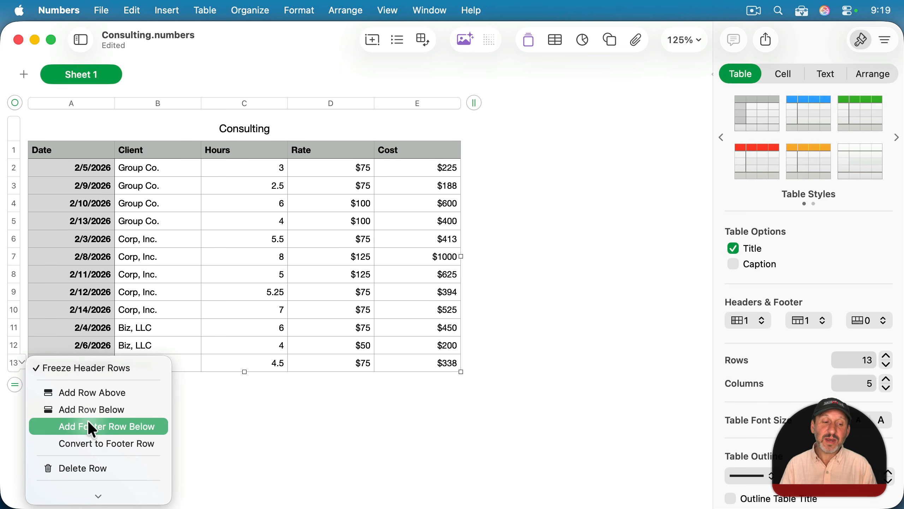
left_click(96, 426)
left_click(417, 381)
type("=suM(")
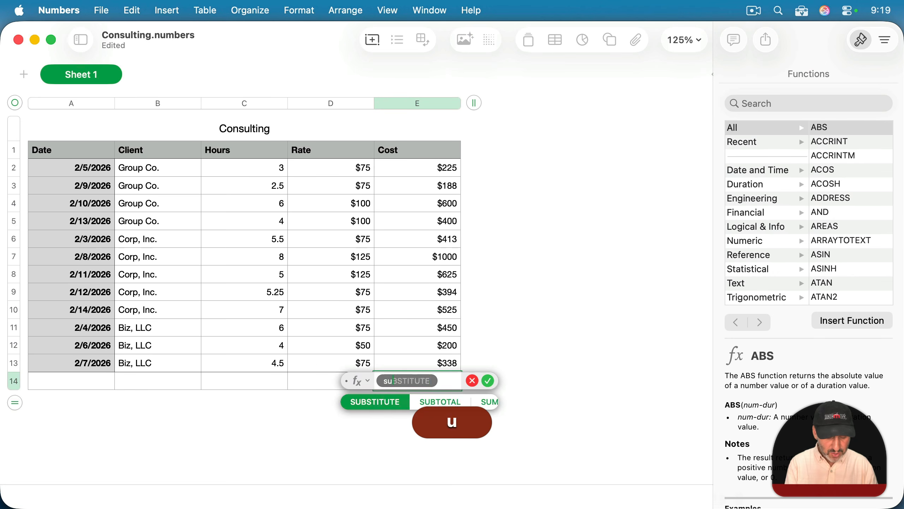
left_click(417, 101)
type(")")
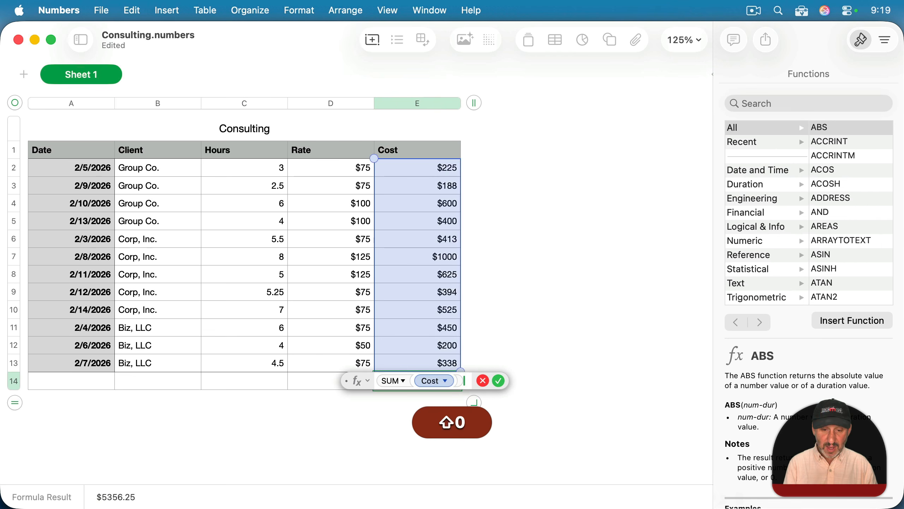
key("Return")
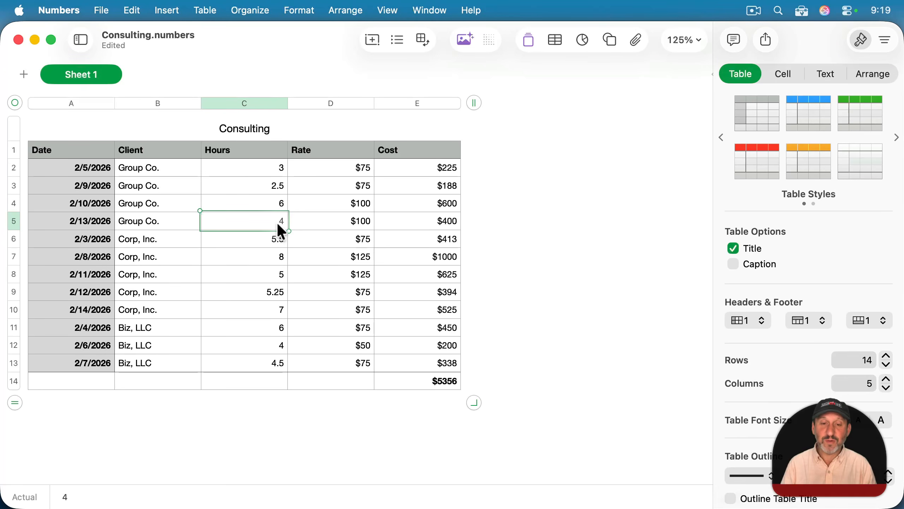
Set the Hours for the 2/13/2026 Group Co. entry to 5.
type("5")
key("Return")
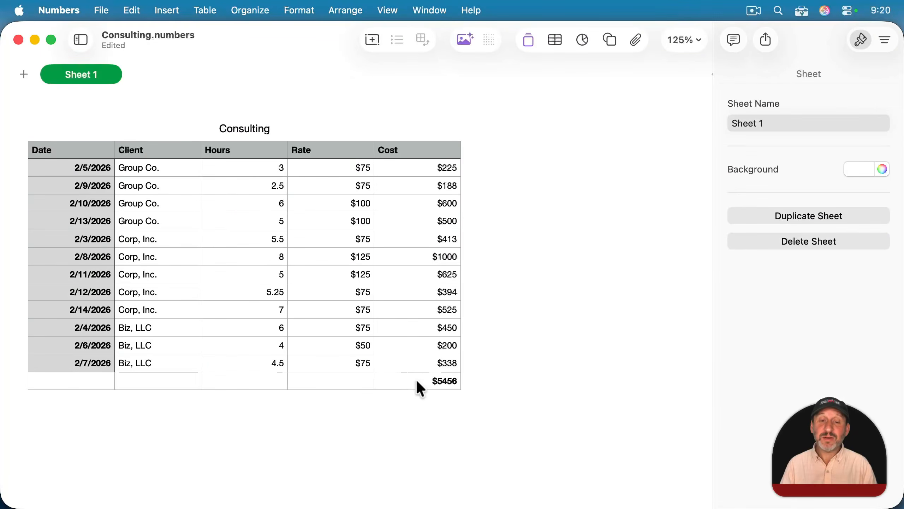
Open the SUM formula in footer cell E14 and browse the Date and Time, Duration and Engineering function categories.
double_click(416, 379)
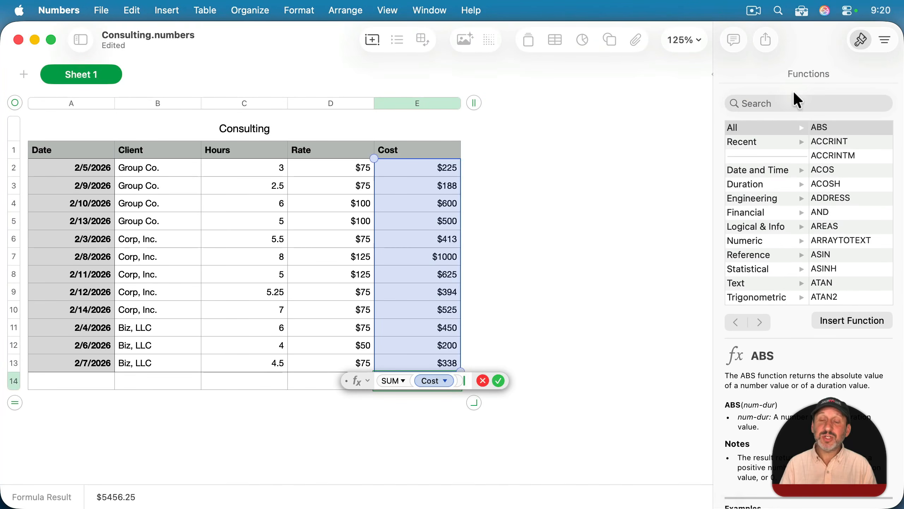
left_click(753, 172)
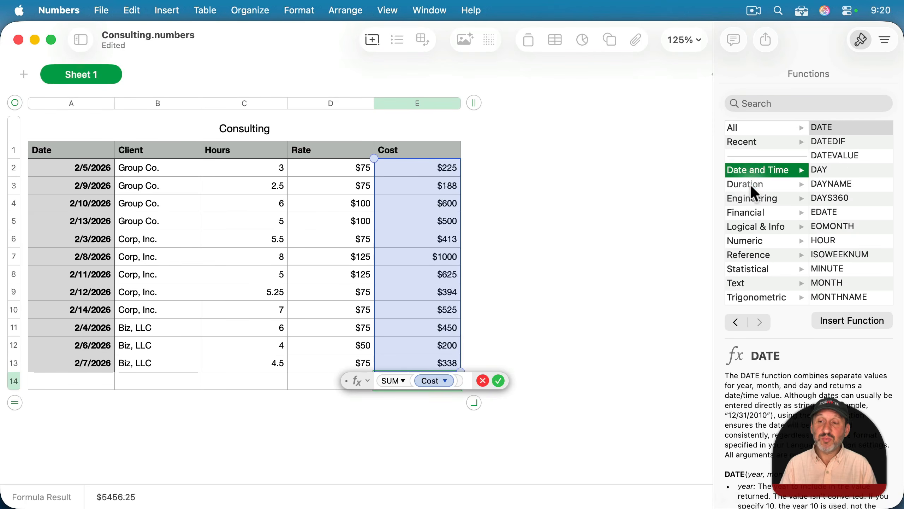
left_click(750, 185)
left_click(750, 198)
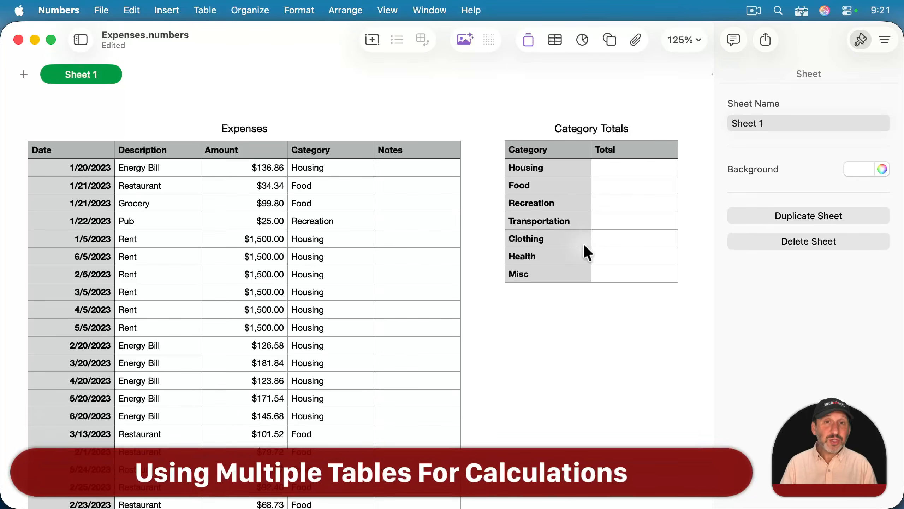
Look over the Expenses table and the Category Totals table in the Expenses spreadsheet.
left_click(260, 219)
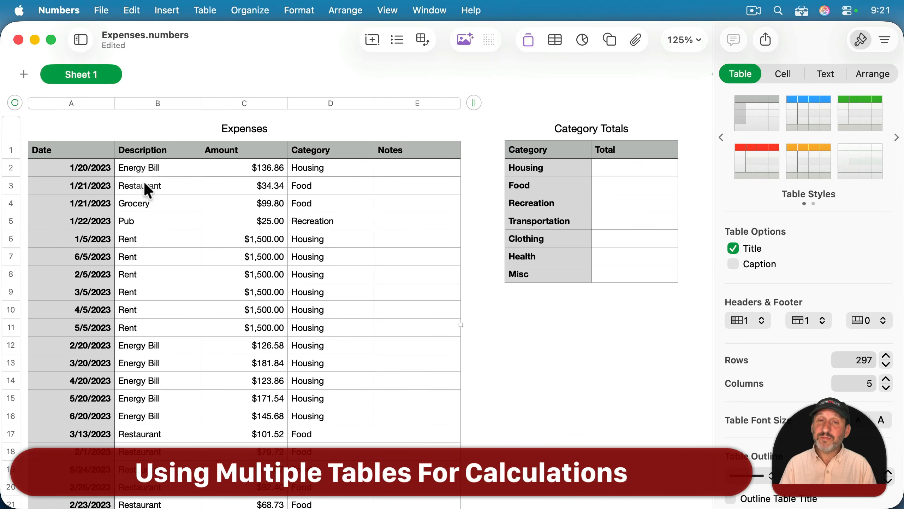
left_click(539, 161)
left_click(492, 102)
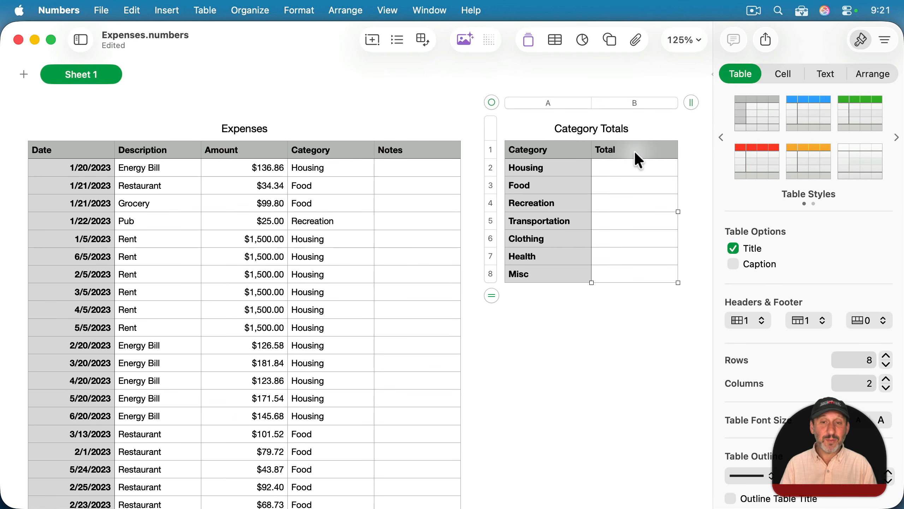
left_click(556, 271)
Enter a SUMIF formula in the Housing row's Total cell, testing the Expenses Category column against A2 and summing the Amount column.
left_click(621, 165)
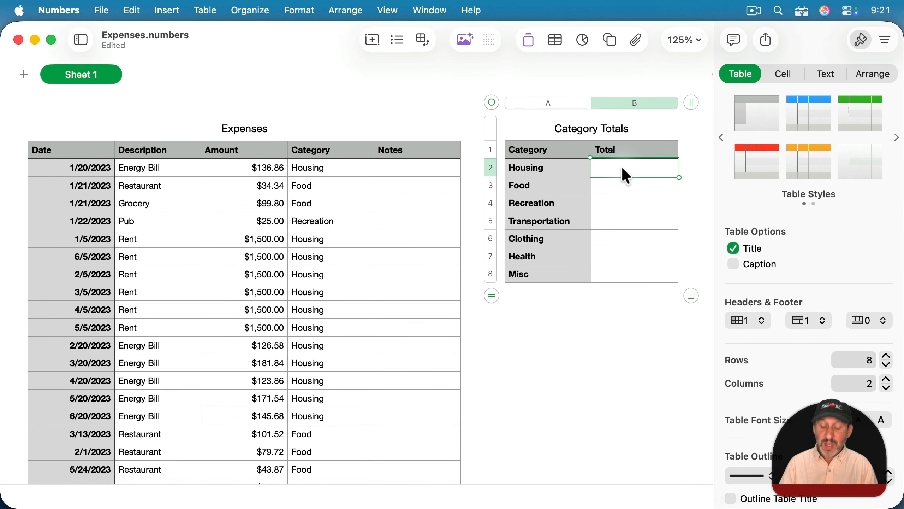
type("=")
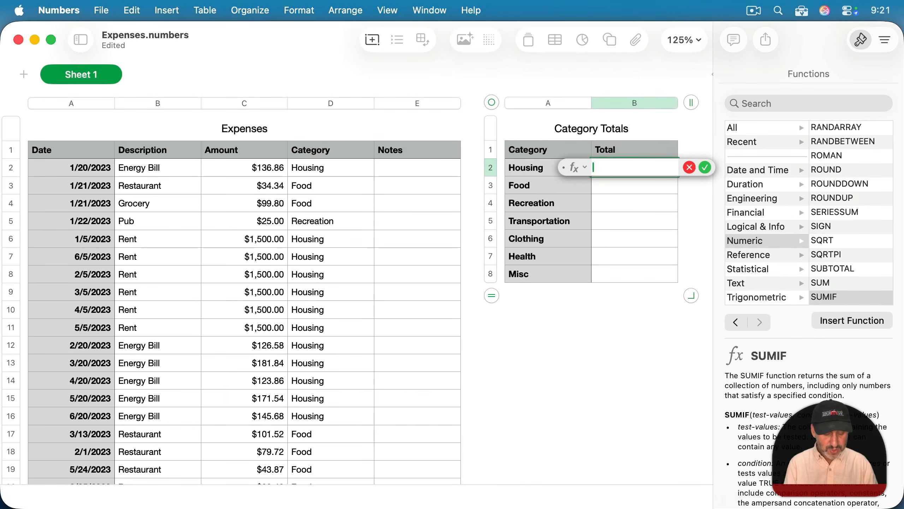
type("sumif")
key("Return")
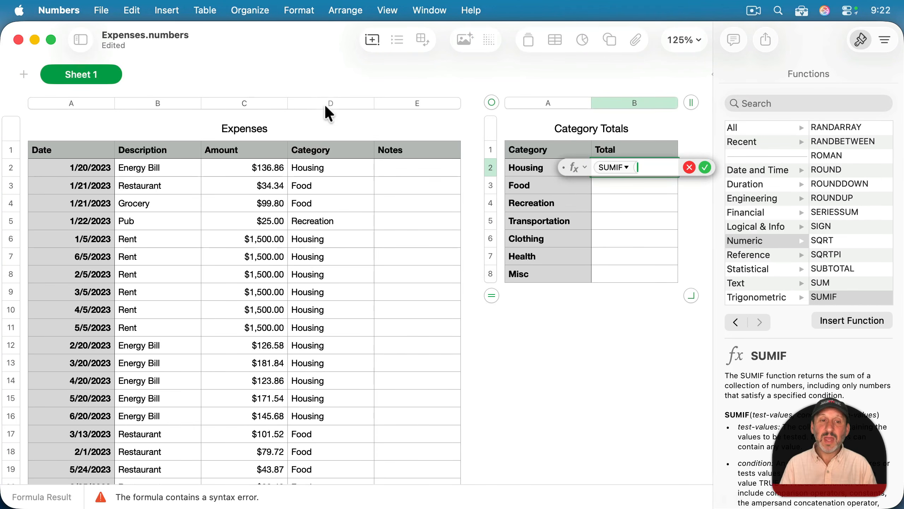
left_click(326, 104)
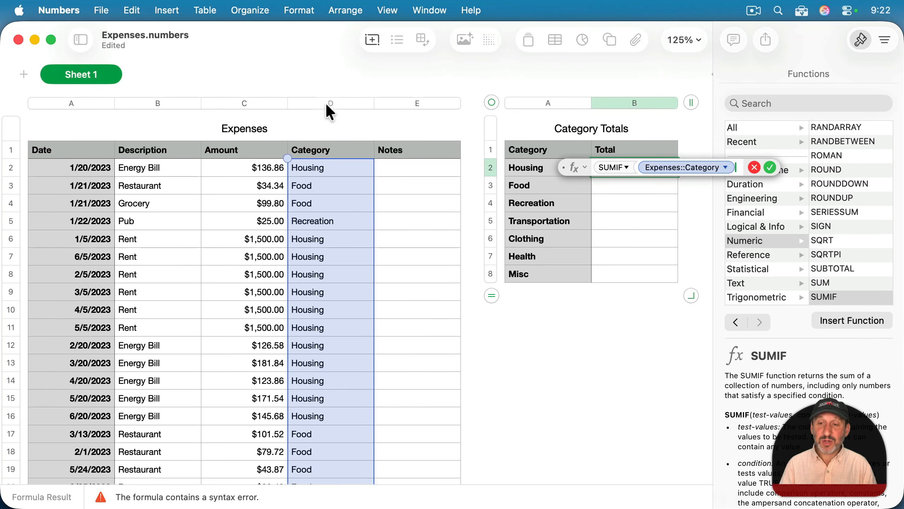
type(",")
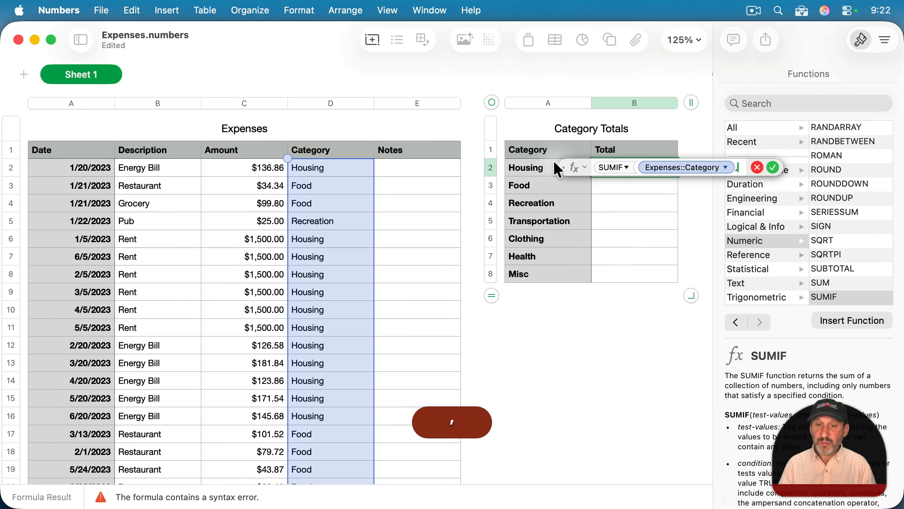
left_click(529, 167)
type(",")
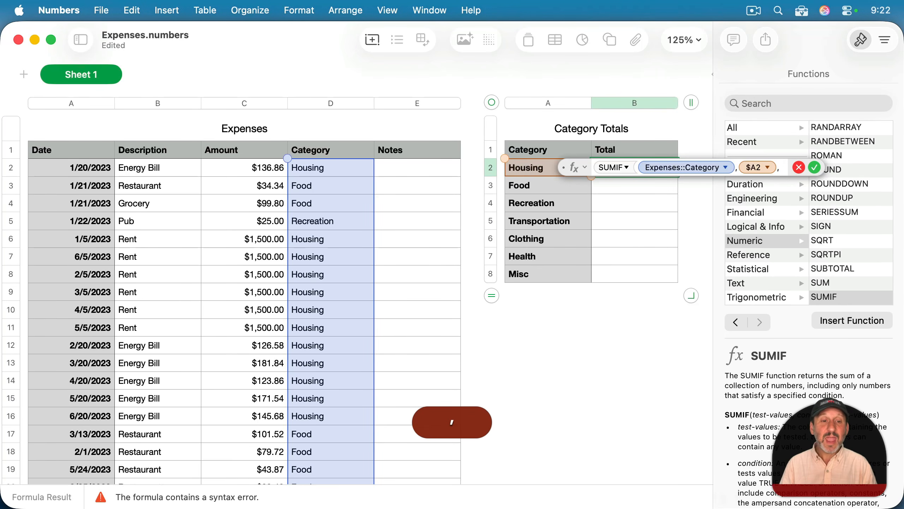
left_click(253, 102)
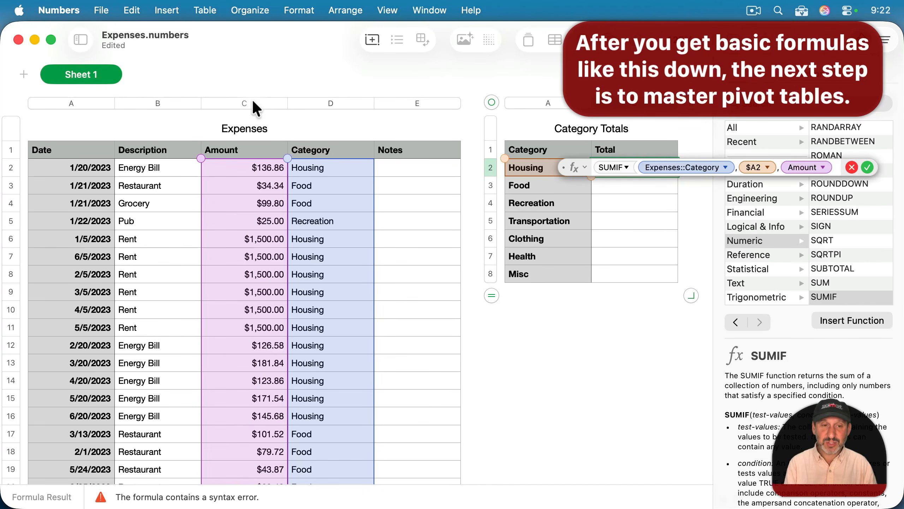
key("Return")
Copy the Housing total's SUMIF formula into the Total cells for Food through Misc in the Category Totals table.
key("super+c")
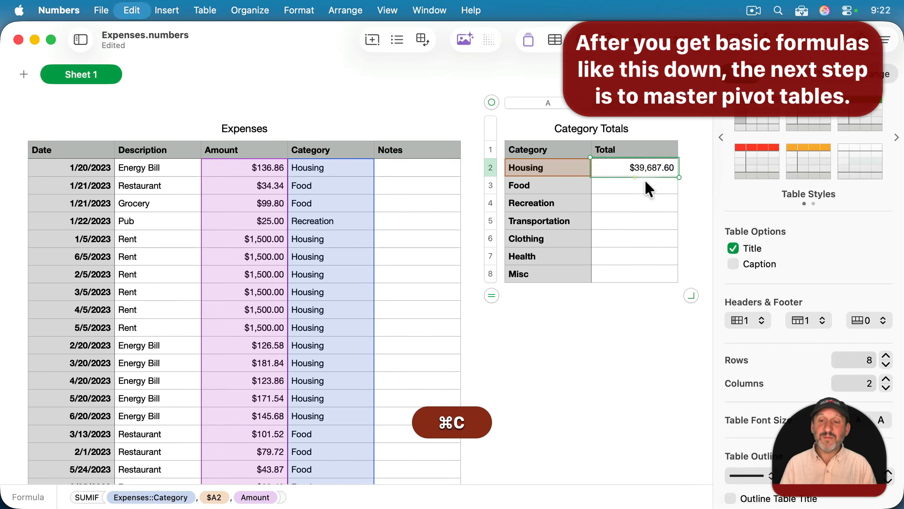
left_click(643, 180)
left_click(638, 275, "shift")
key("super+v")
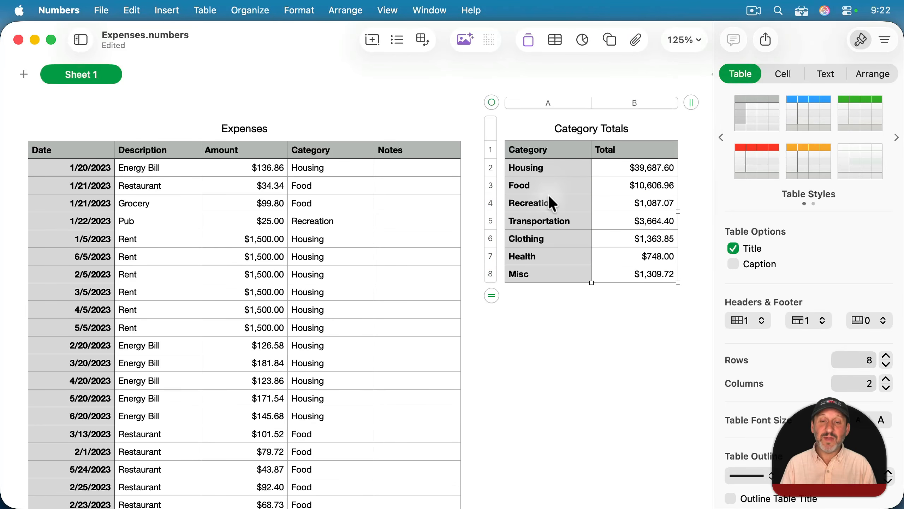
Insert a 2D pie chart based on the Category Totals table.
left_click(537, 134)
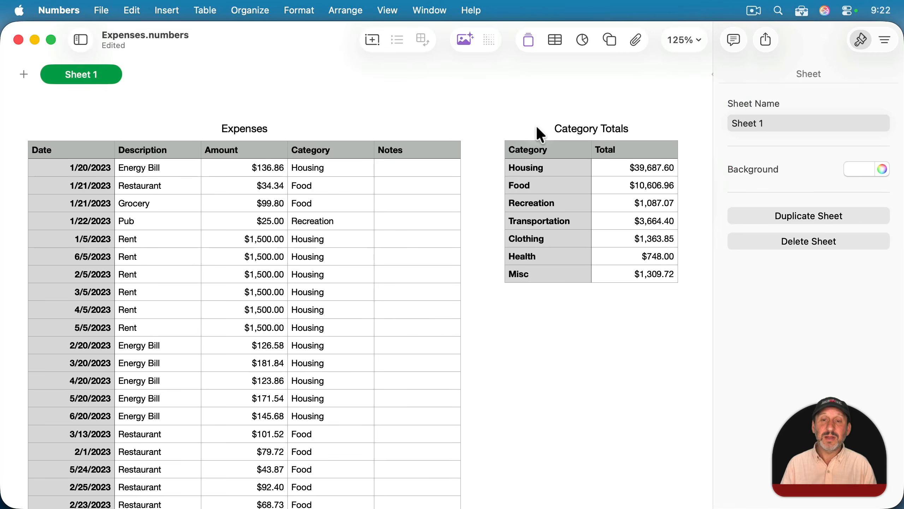
left_click(533, 141)
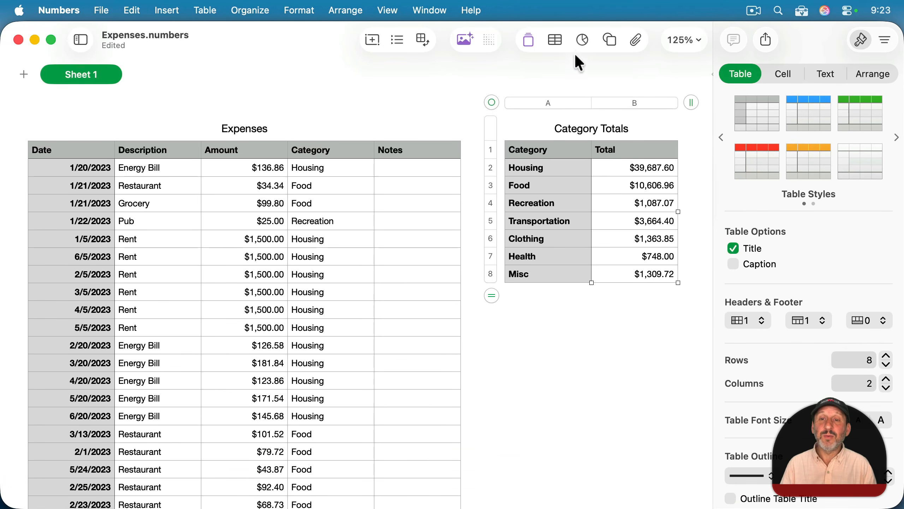
left_click(583, 41)
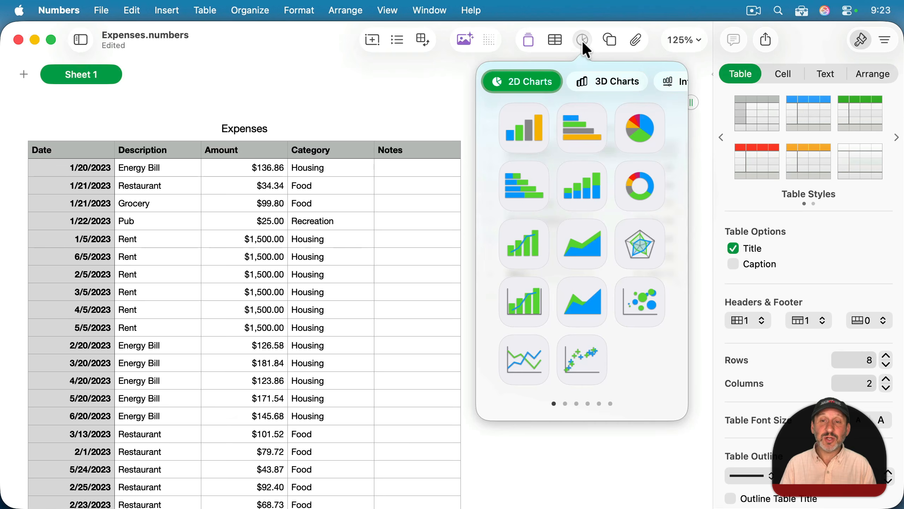
left_click(632, 130)
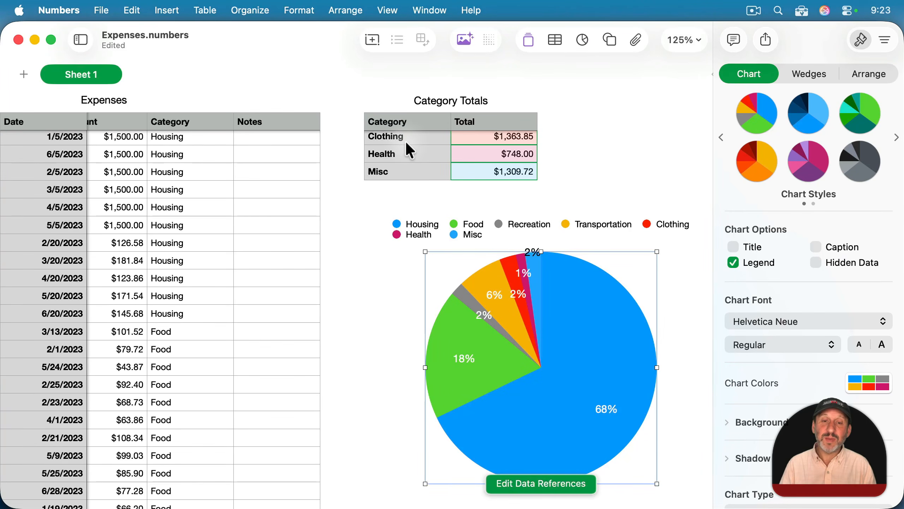
scroll(405, 140, "up", 3)
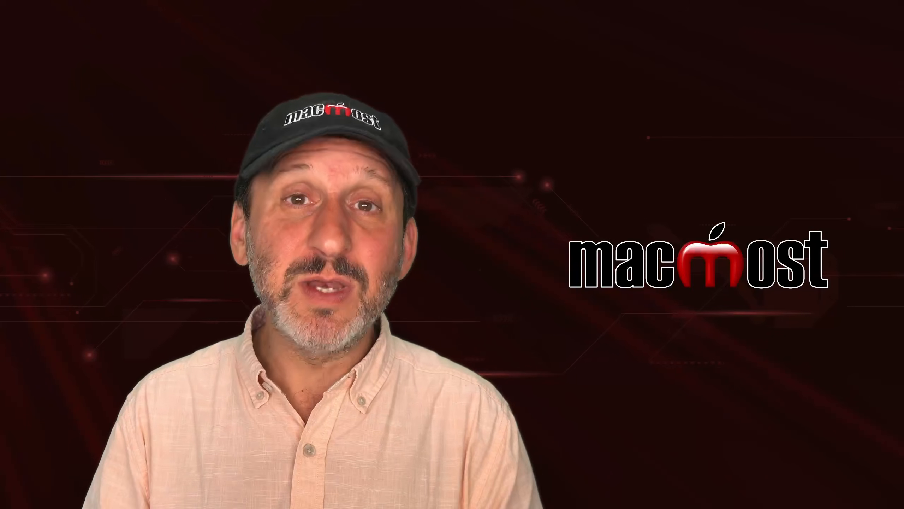